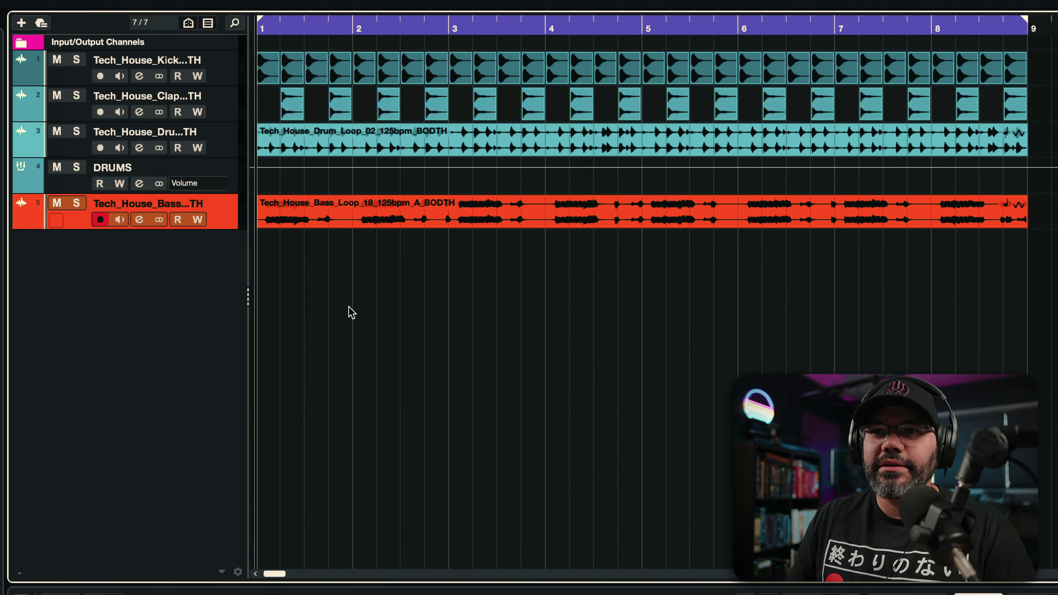
Start playback of the tech-house project with its kick, clap, drum loop and bass loop.
{"action": "key", "text": "space"}
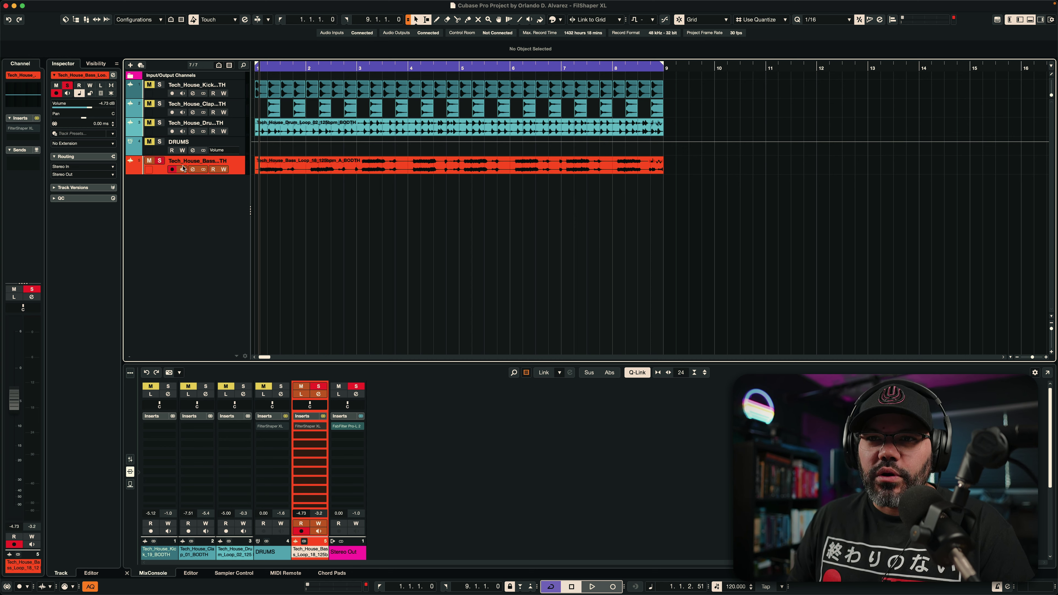
Start playback of the arrangement again.
{"action": "key", "text": "space"}
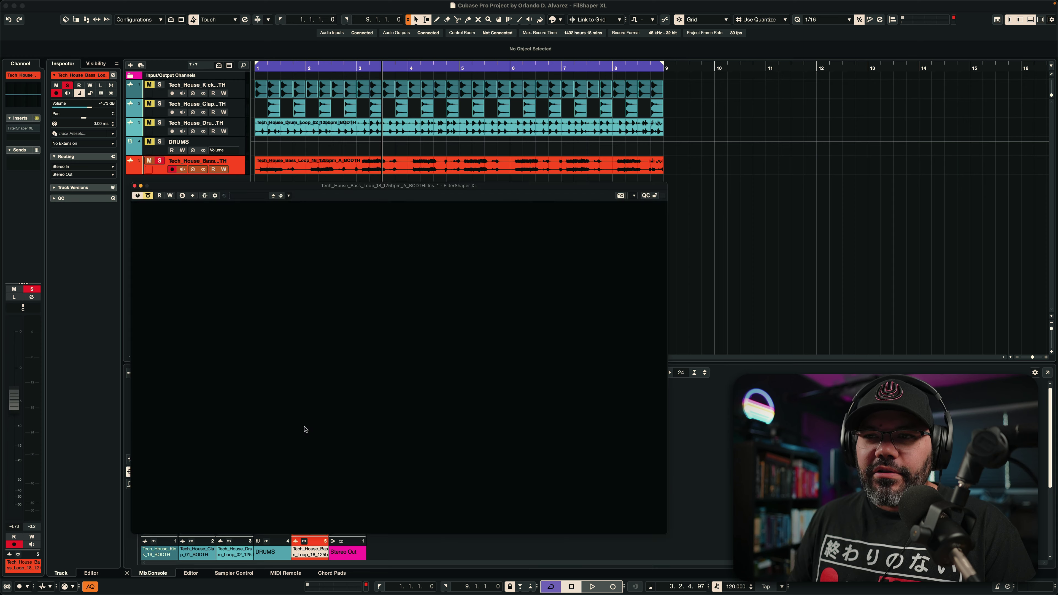
Enable FilterShaper XL on the bass track and show its Showcase preset list.
{"action": "left_click", "coordinate": [148, 195]}
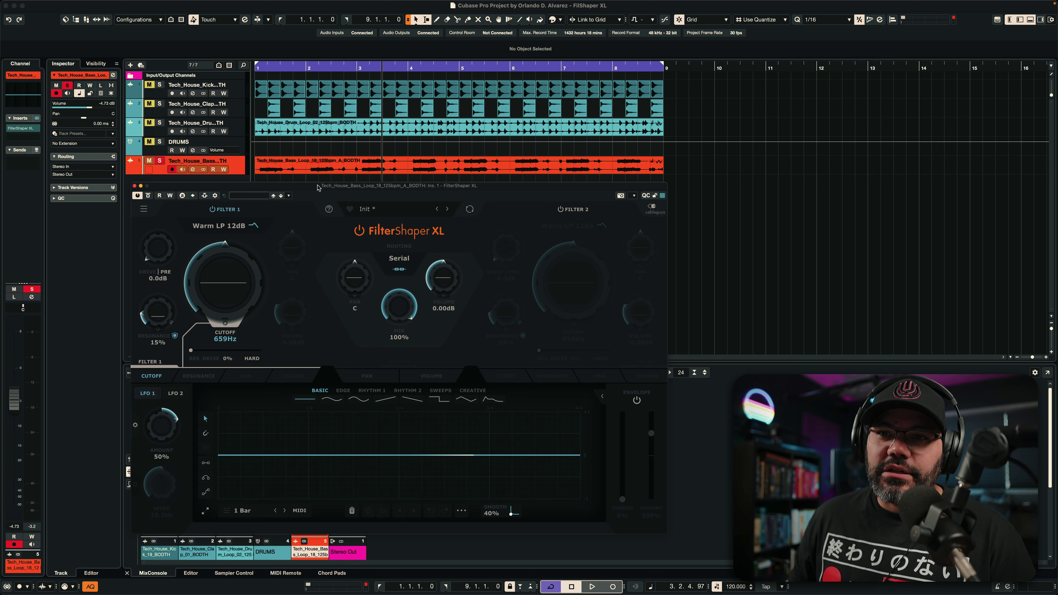
{"action": "left_click", "coordinate": [365, 209]}
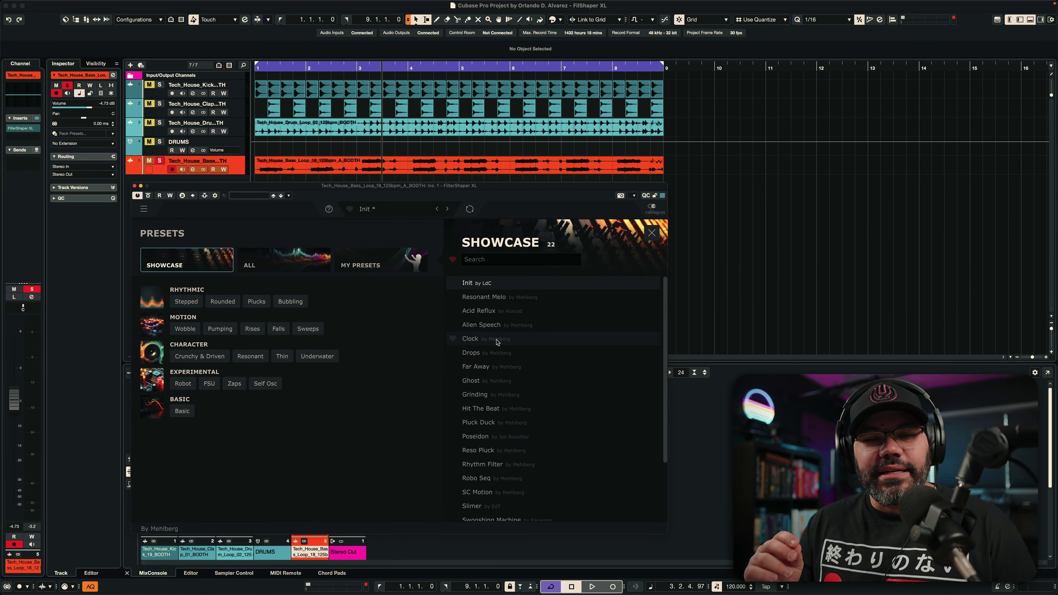
Audition the Wobble presets: Accent Wobble, Deep and Snappy, Double Sine, Double Wobble, Pad Wobble.
{"action": "left_click", "coordinate": [185, 329]}
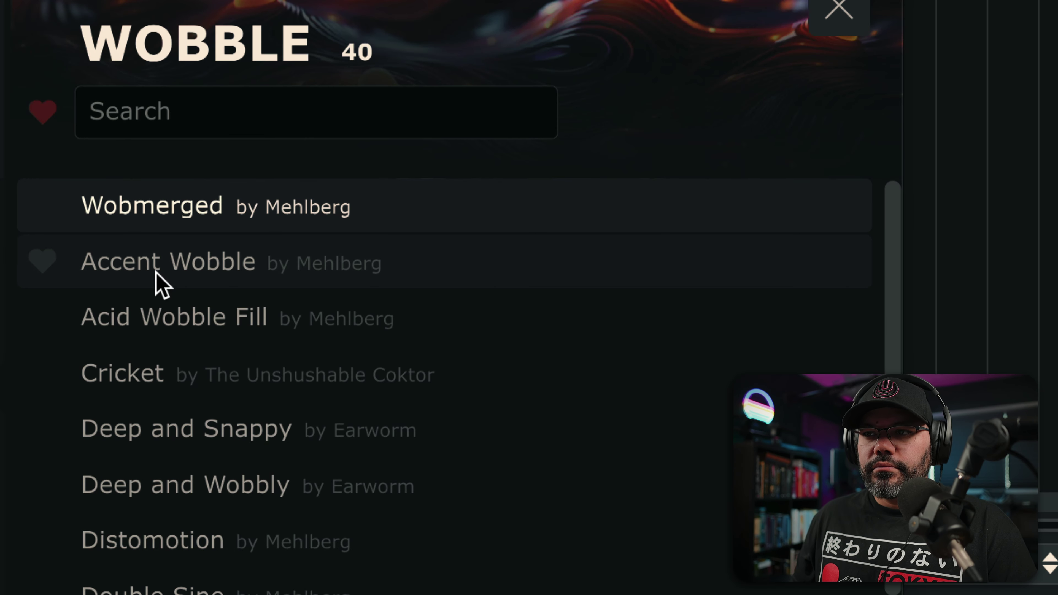
{"action": "left_click", "coordinate": [157, 273]}
{"action": "left_click", "coordinate": [152, 436]}
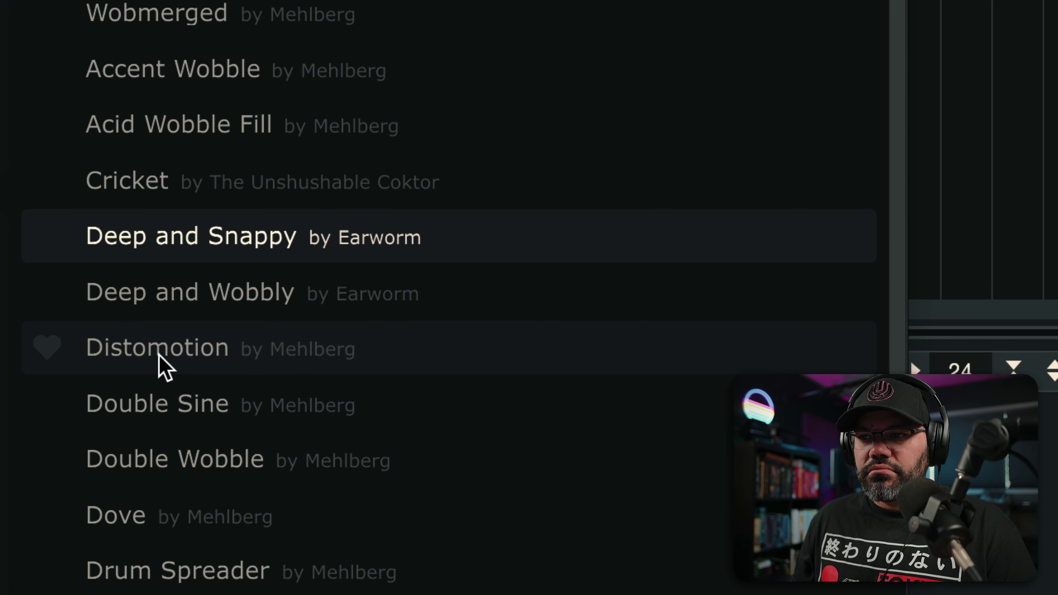
{"action": "left_click", "coordinate": [178, 410]}
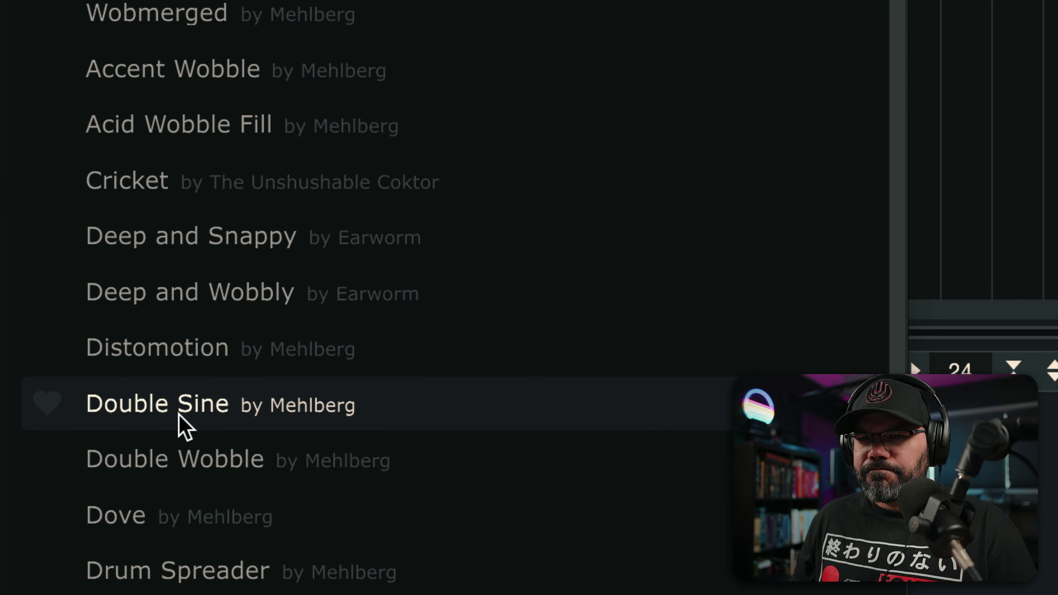
{"action": "left_click", "coordinate": [169, 460]}
{"action": "scroll", "coordinate": [171, 255], "scroll_direction": "down", "scroll_amount": 3}
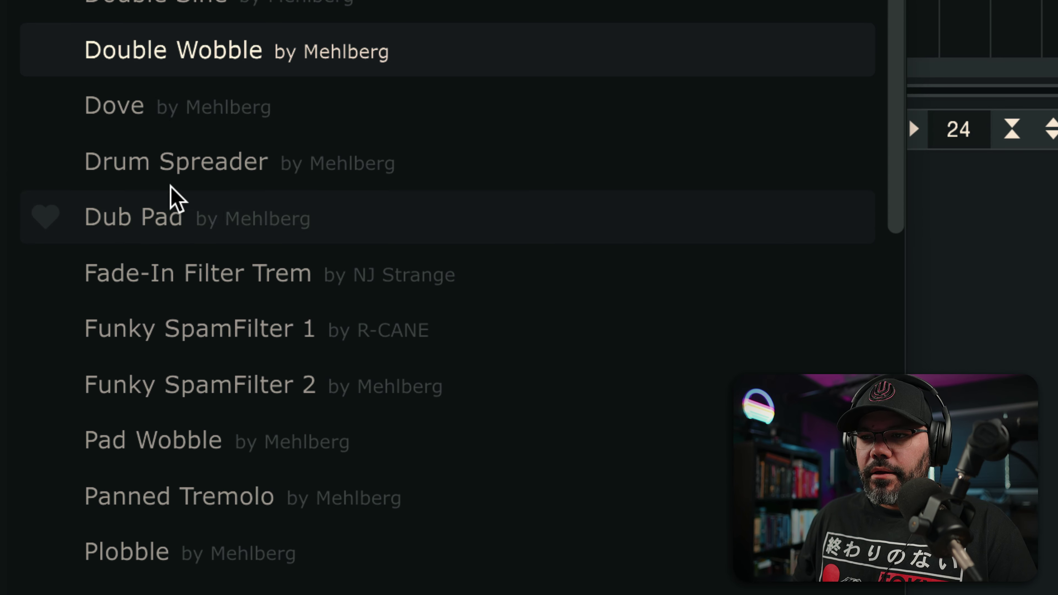
{"action": "scroll", "coordinate": [159, 236], "scroll_direction": "down", "scroll_amount": 6}
{"action": "left_click", "coordinate": [187, 113]}
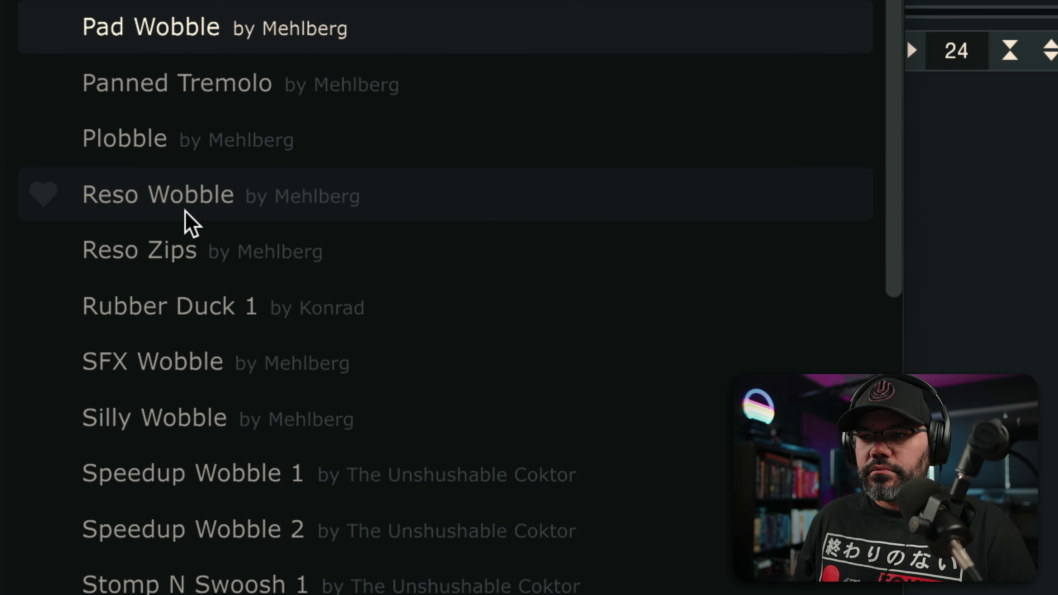
Load the Rubber Duck 1 preset and close the preset browser.
{"action": "left_click", "coordinate": [172, 313]}
{"action": "scroll", "coordinate": [184, 307], "scroll_direction": "down", "scroll_amount": 3}
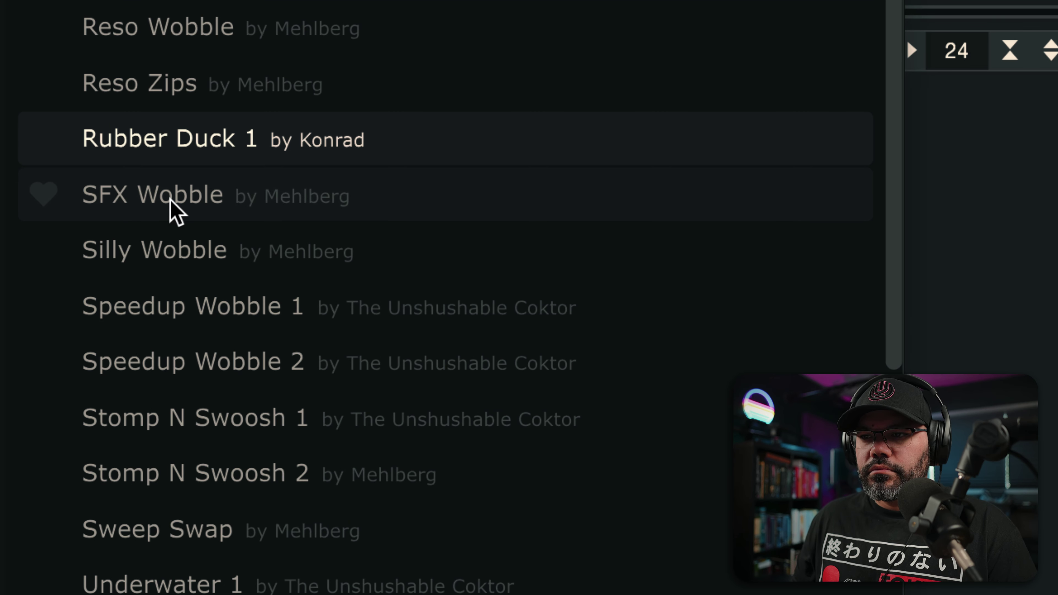
{"action": "left_click", "coordinate": [198, 150]}
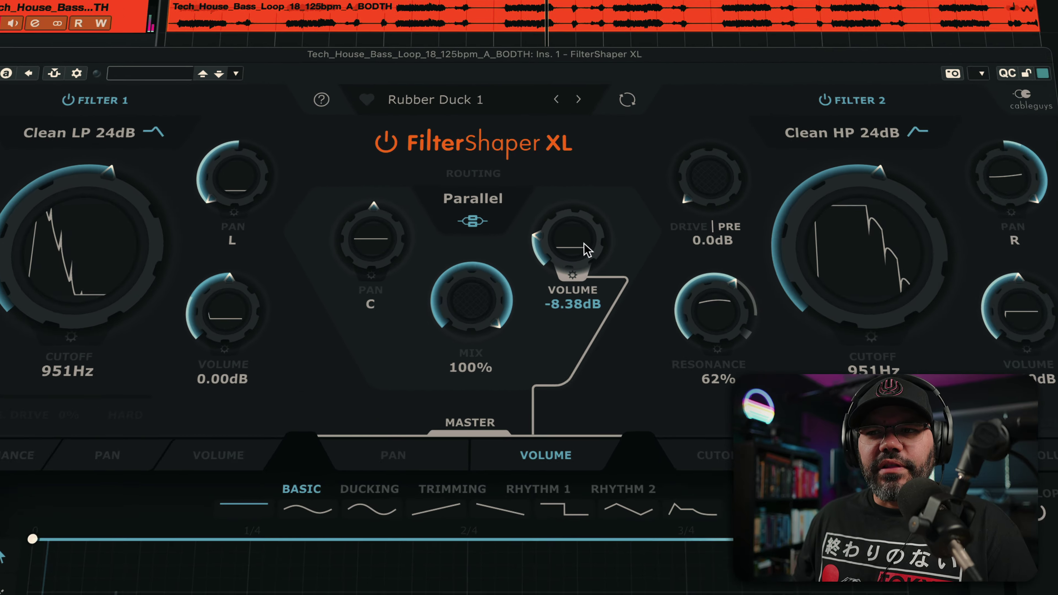
Reset the master Volume knob, then bring it to 3.33dB and lower Mix to 68%.
{"action": "double_click", "coordinate": [646, 232]}
{"action": "mouse_move", "coordinate": [646, 233]}
{"action": "left_mouse_down"}
{"action": "mouse_move", "coordinate": [649, 217]}
{"action": "mouse_move", "coordinate": [650, 238]}
{"action": "left_mouse_up"}
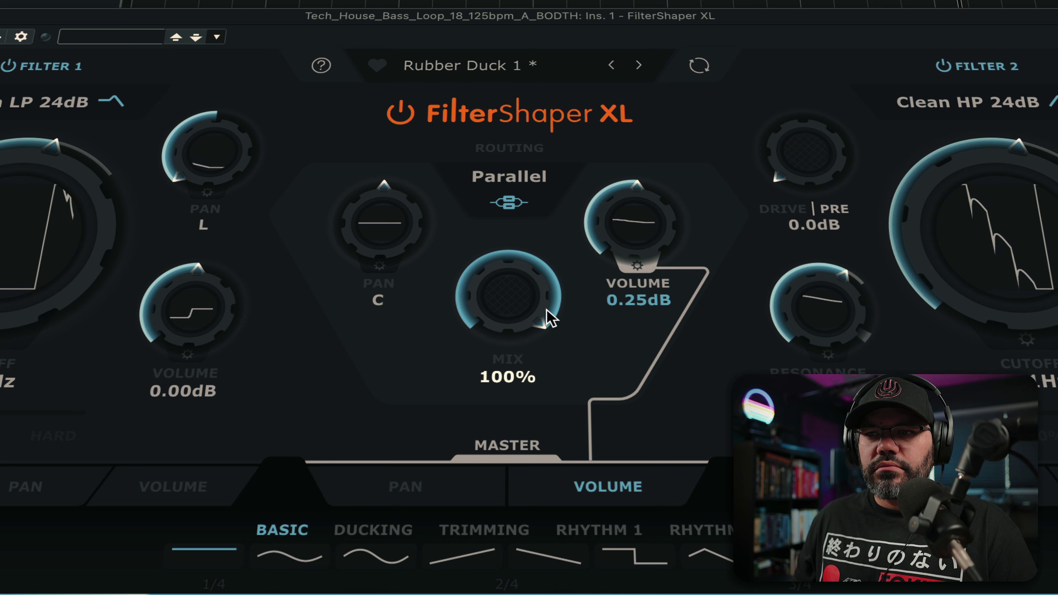
{"action": "left_click_drag", "start_coordinate": [547, 314], "coordinate": [524, 297]}
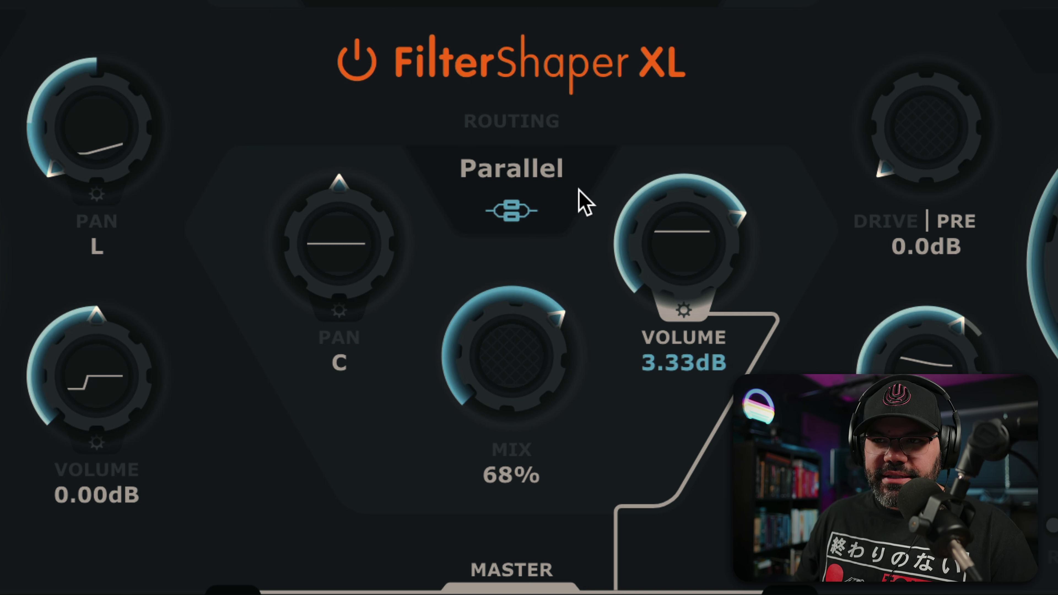
Try Serial filter routing, switch back to Parallel, and set Mix to 71%.
{"action": "left_click", "coordinate": [509, 160]}
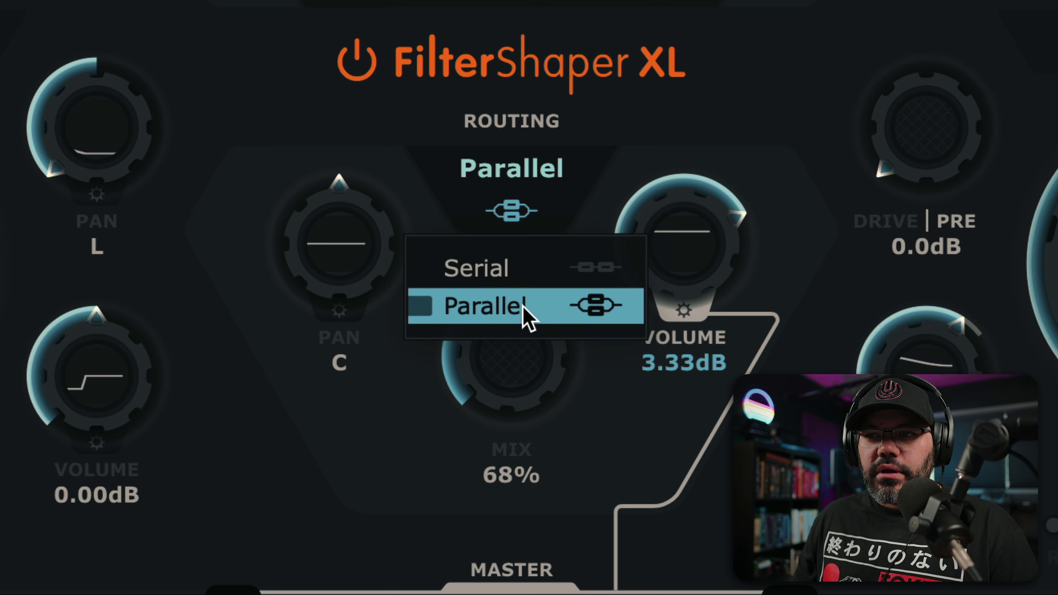
{"action": "left_click", "coordinate": [645, 155]}
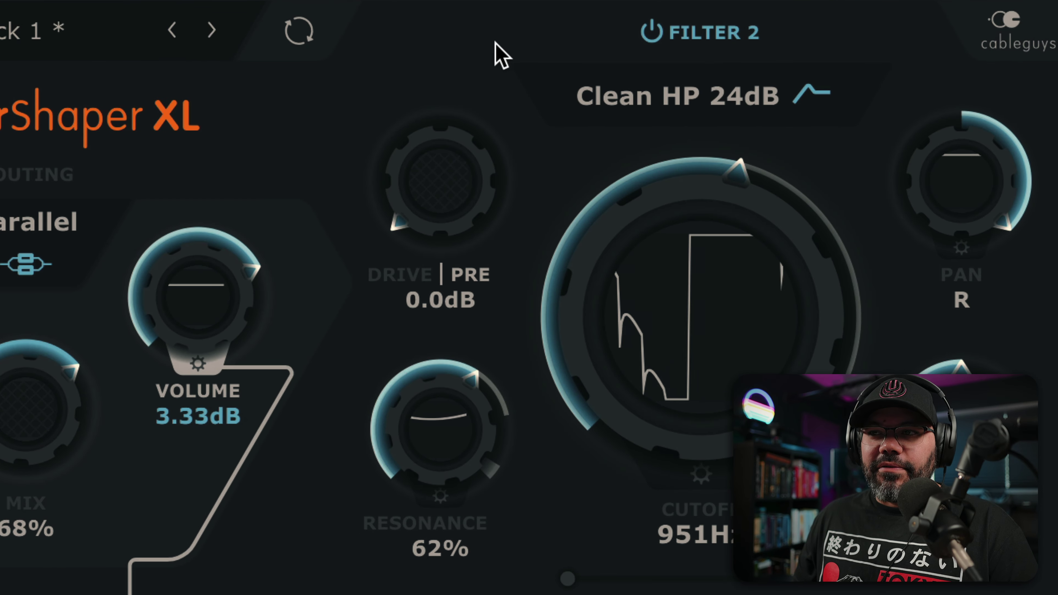
{"action": "left_click", "coordinate": [31, 264]}
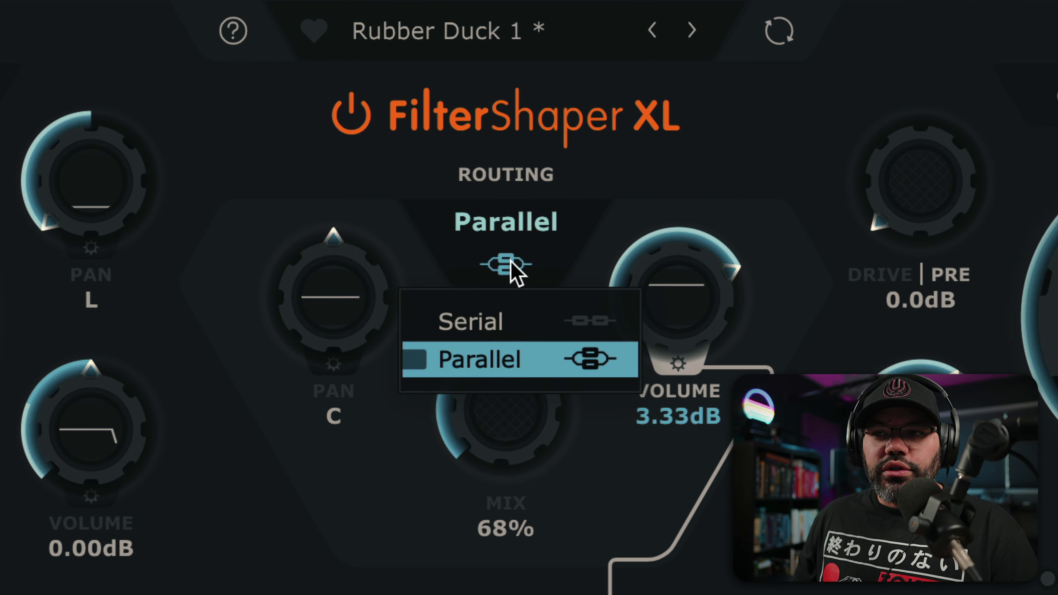
{"action": "left_click", "coordinate": [504, 330]}
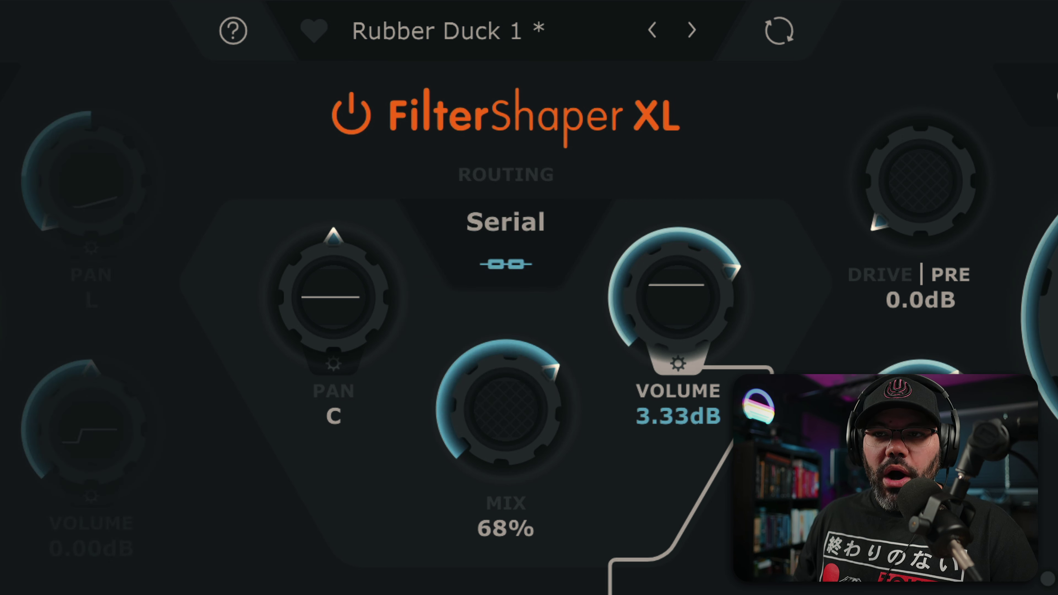
{"action": "left_click", "coordinate": [500, 230]}
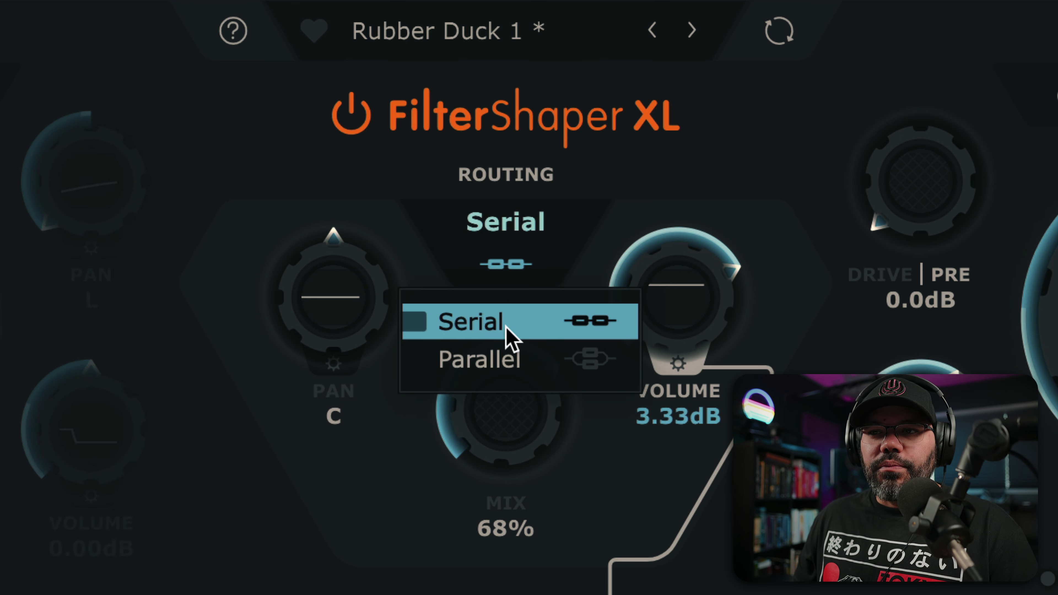
{"action": "left_click", "coordinate": [502, 359]}
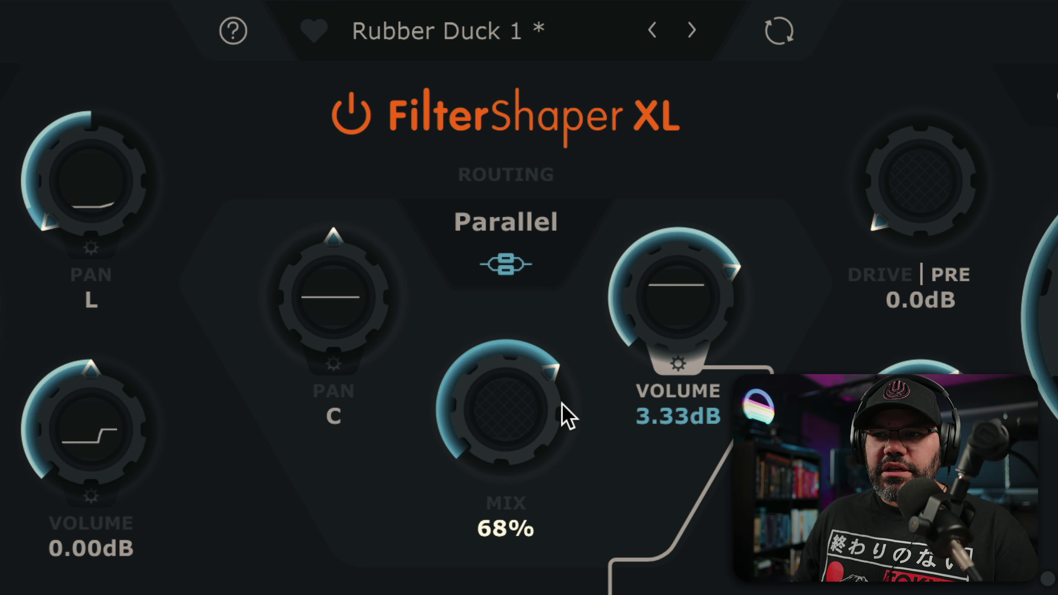
{"action": "mouse_move", "coordinate": [559, 408]}
{"action": "left_mouse_down"}
{"action": "mouse_move", "coordinate": [558, 423]}
{"action": "mouse_move", "coordinate": [558, 372]}
{"action": "mouse_move", "coordinate": [558, 405]}
{"action": "left_mouse_up"}
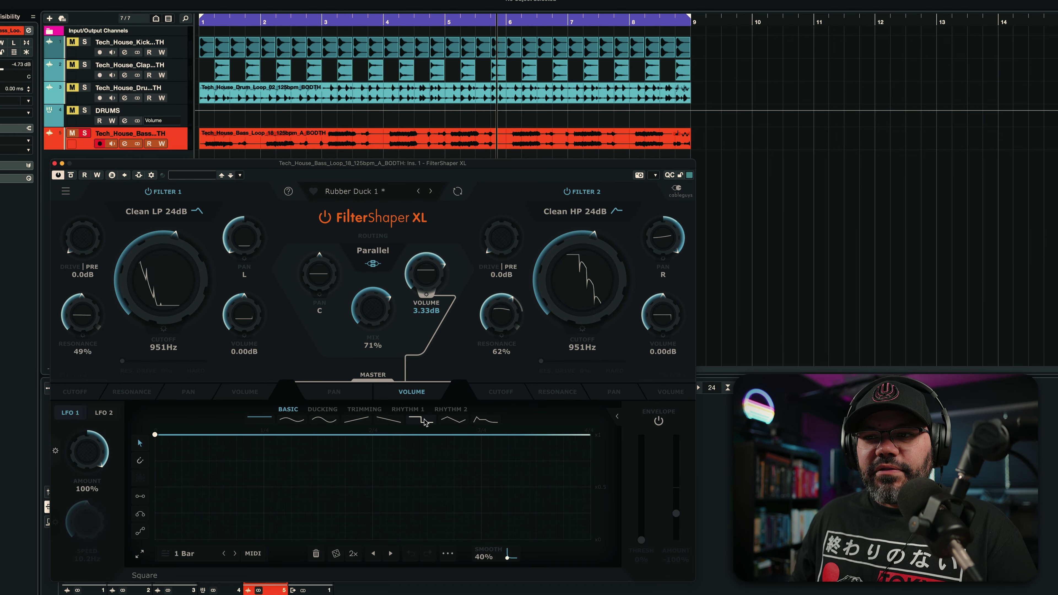
Give the volume LFO a square shape and redraw its last quarter at full level.
{"action": "left_click", "coordinate": [422, 421]}
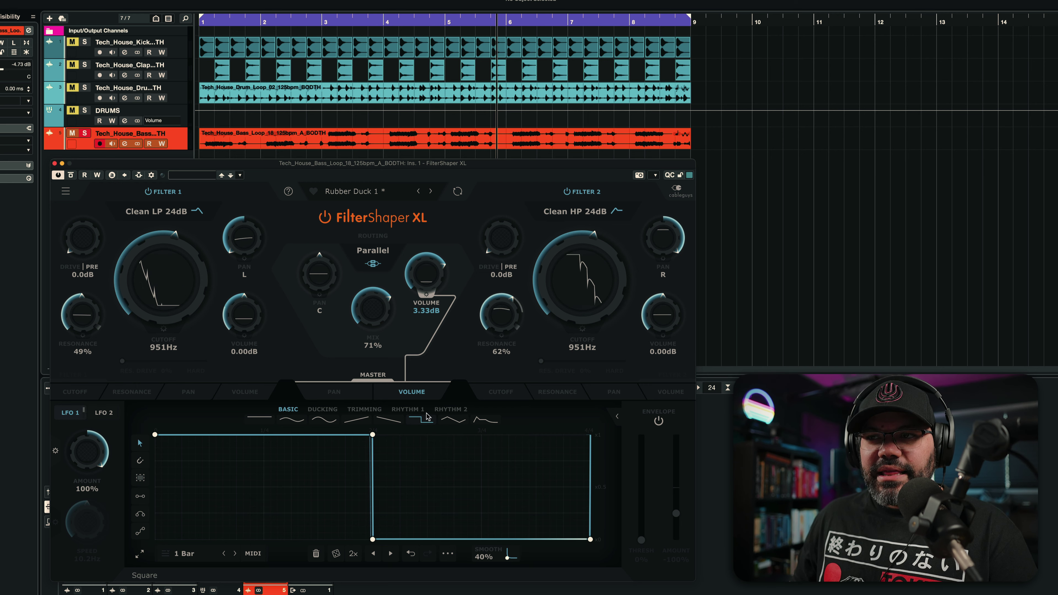
{"action": "key", "text": "space"}
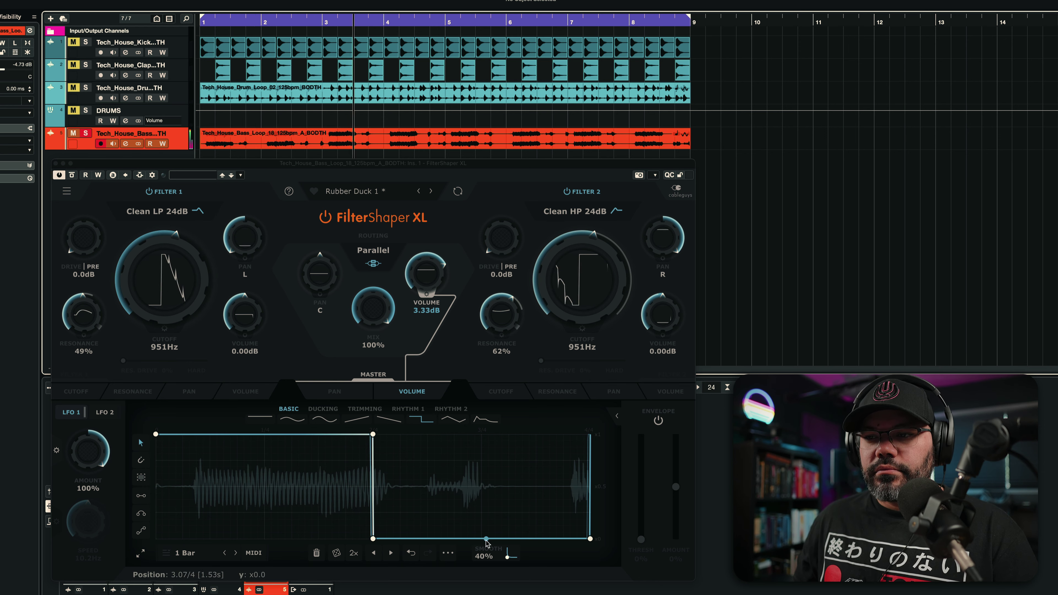
{"action": "key", "text": "l"}
{"action": "left_click", "coordinate": [508, 512]}
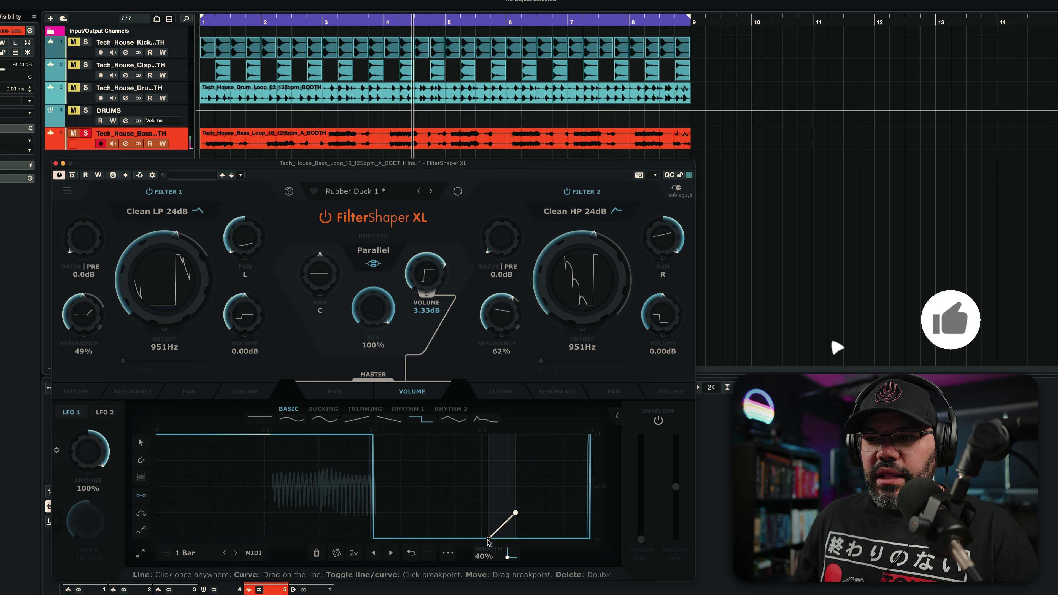
{"action": "left_click", "coordinate": [590, 539]}
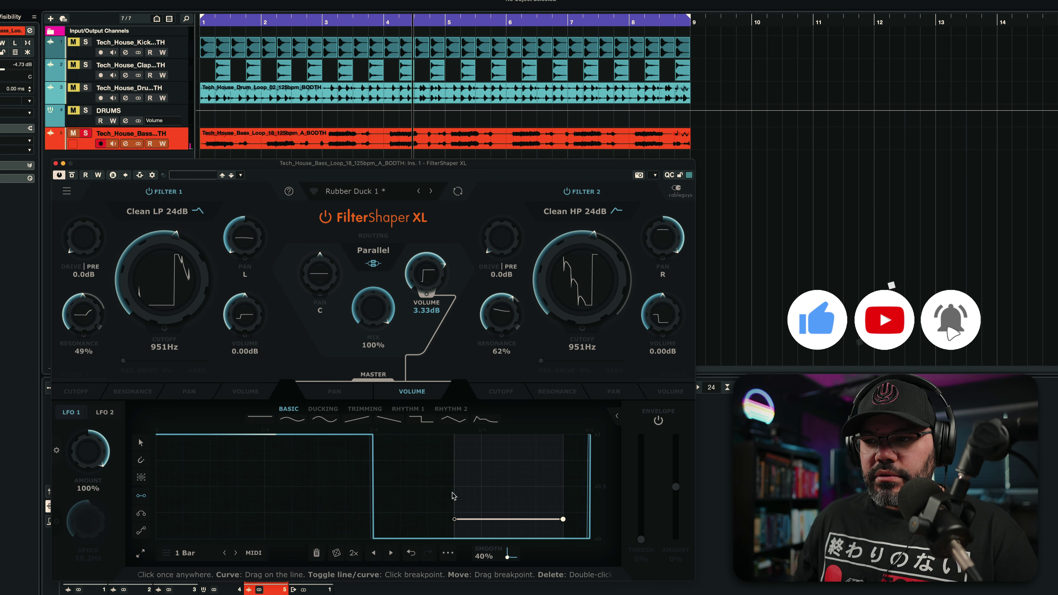
{"action": "left_click", "coordinate": [590, 434]}
{"action": "left_click", "coordinate": [482, 434]}
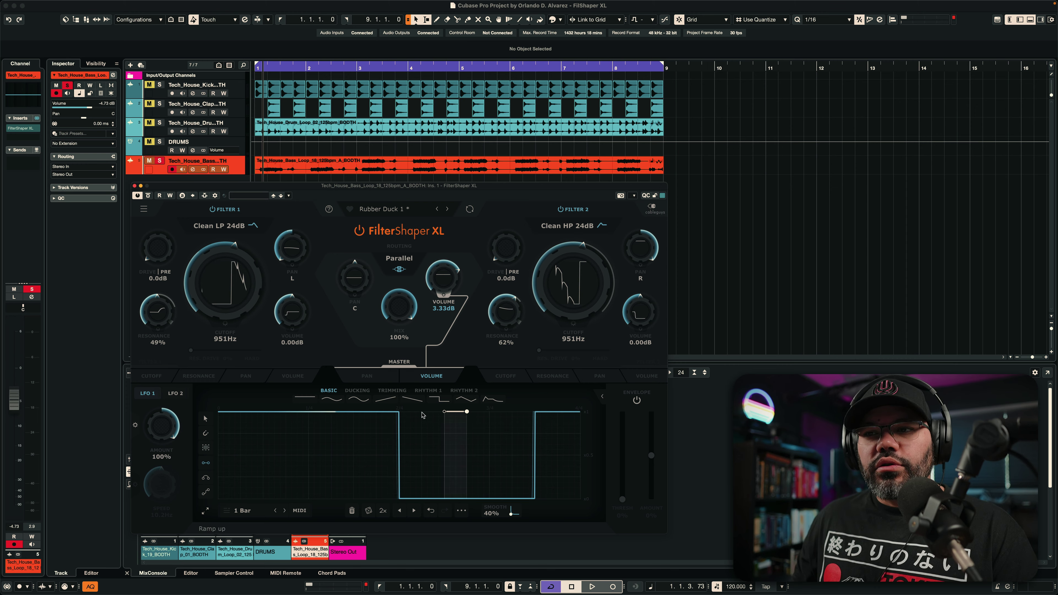
Flatten the volume LFO, set Filter 1 to Warm Notch 12dB, and show its cutoff modulation.
{"action": "left_click", "coordinate": [358, 399]}
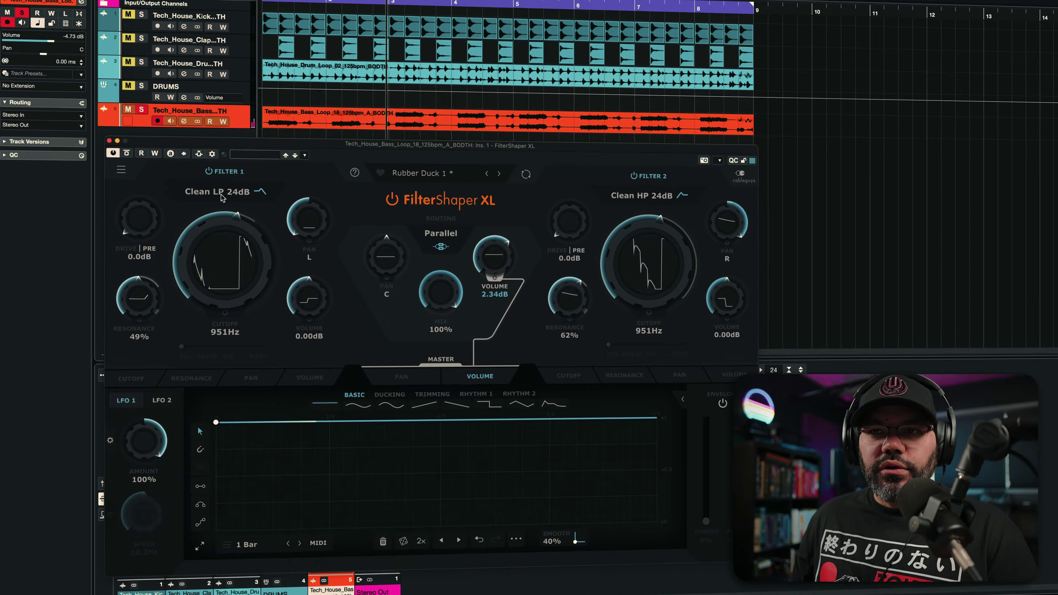
{"action": "left_click", "coordinate": [221, 192]}
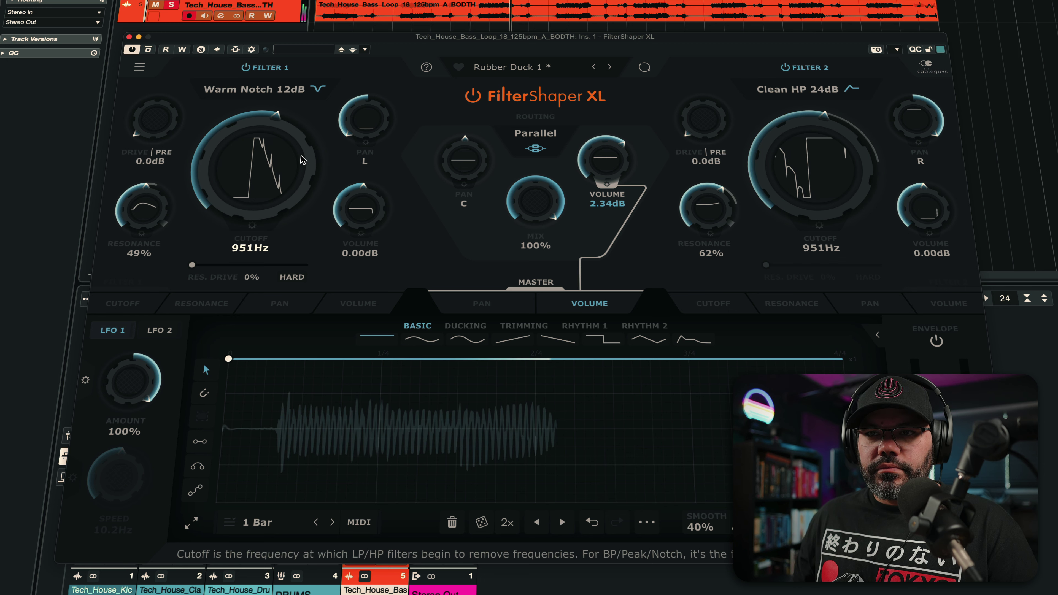
{"action": "left_click", "coordinate": [252, 225]}
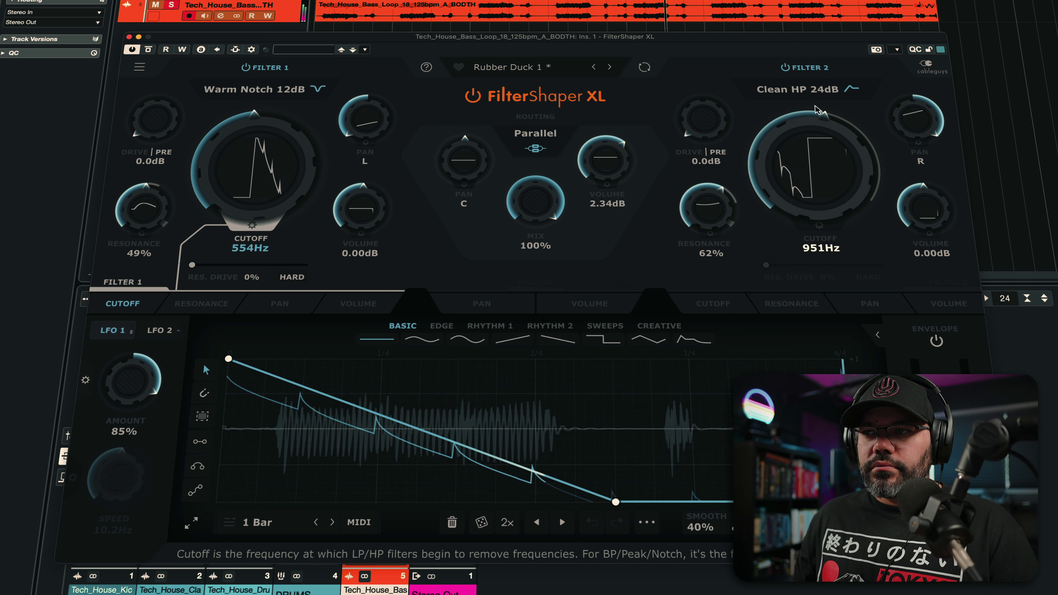
Set Filter 2 to Warm Notch 24dB after trying Warm BP 12dB, then bypass the plugin.
{"action": "left_click", "coordinate": [796, 90]}
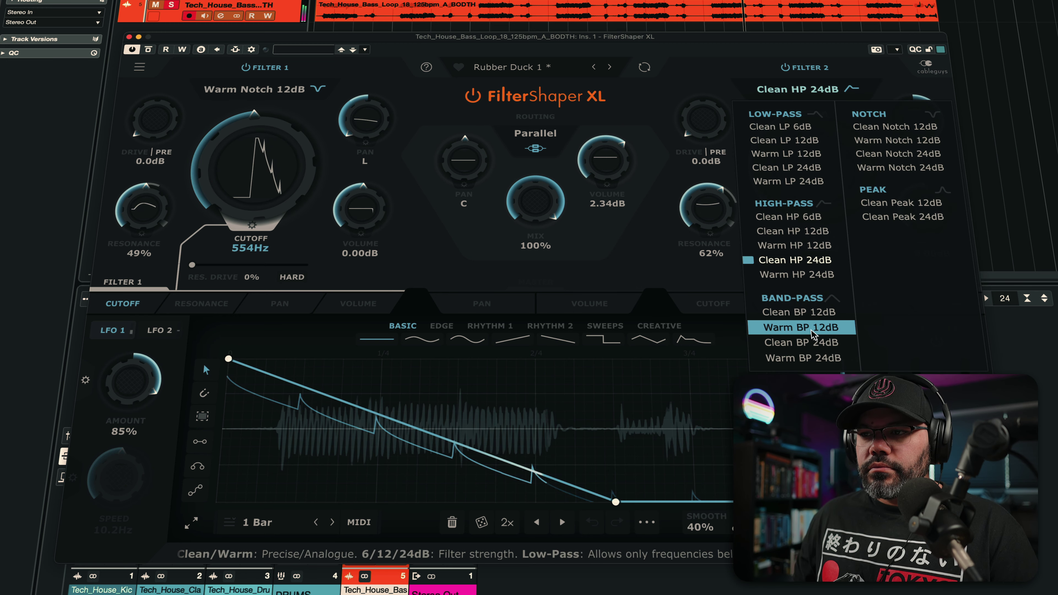
{"action": "left_click", "coordinate": [800, 327]}
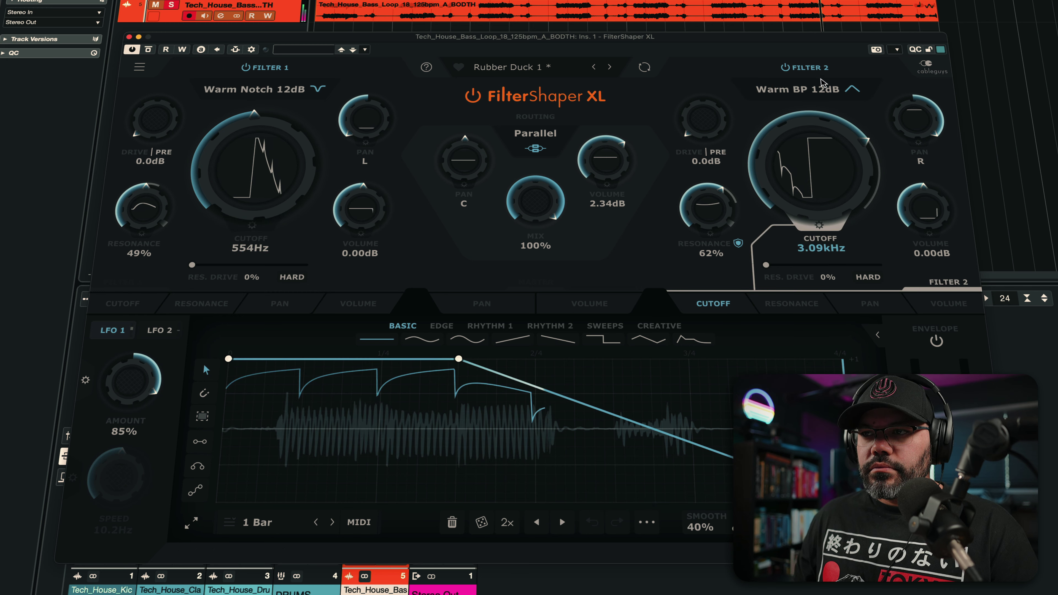
{"action": "left_click", "coordinate": [808, 92]}
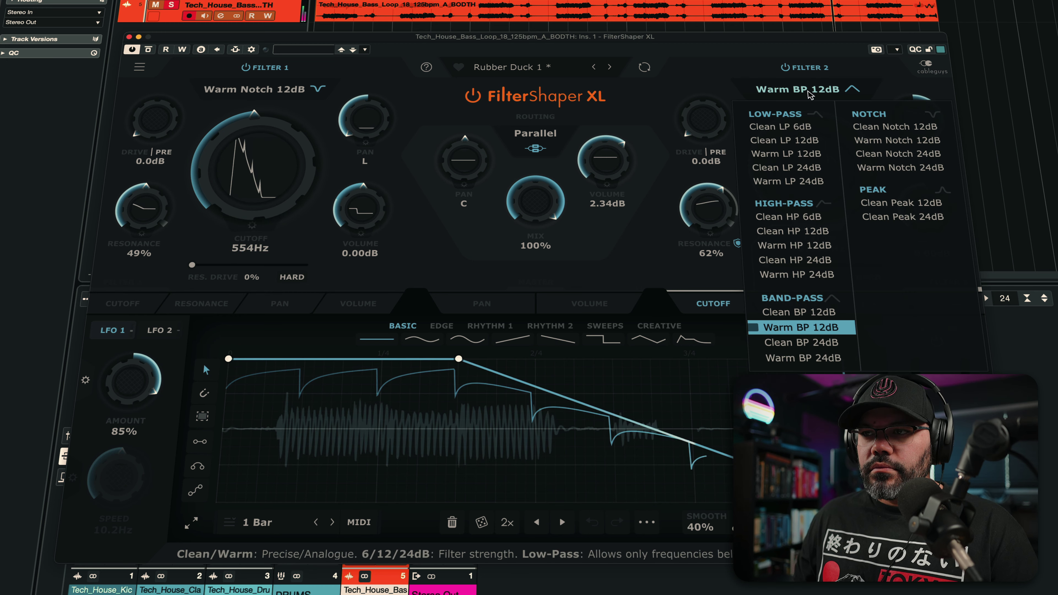
{"action": "left_click", "coordinate": [887, 168]}
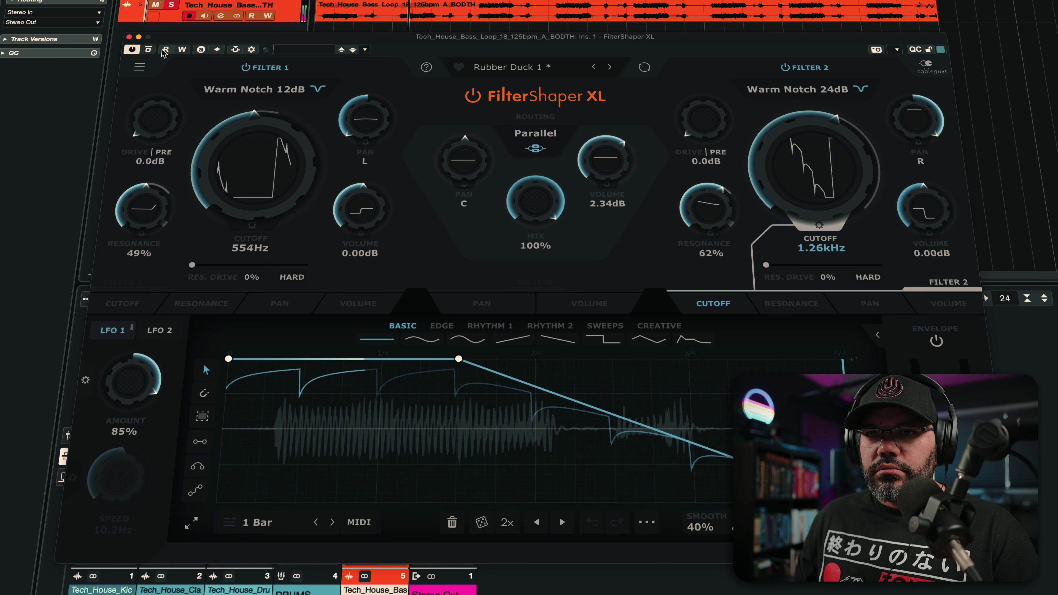
{"action": "left_click", "coordinate": [149, 50]}
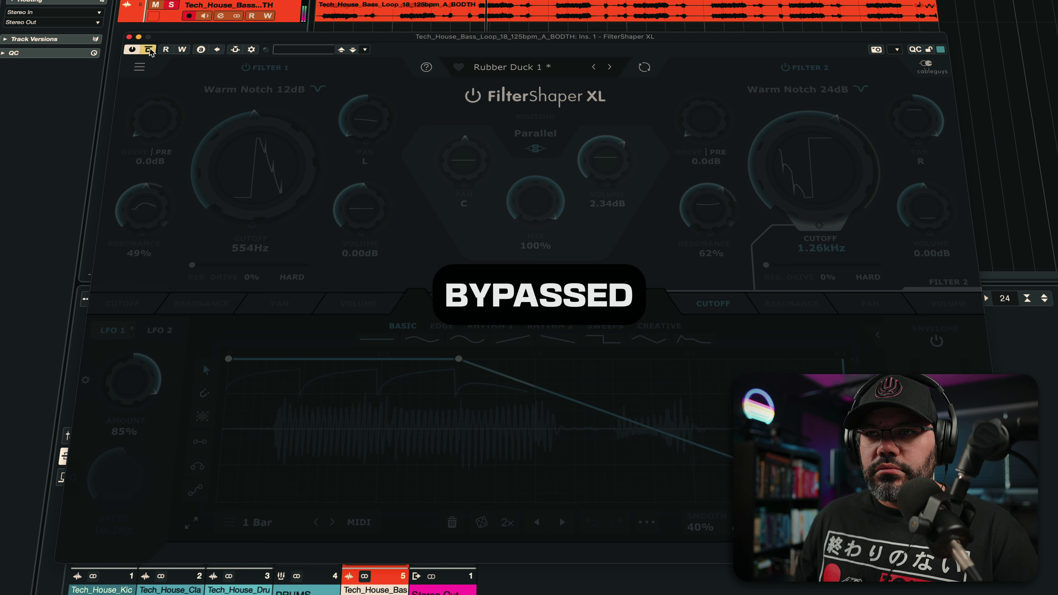
Re-enable FilterShaper XL and raise Filter 2's resonance drive.
{"action": "left_click", "coordinate": [148, 50]}
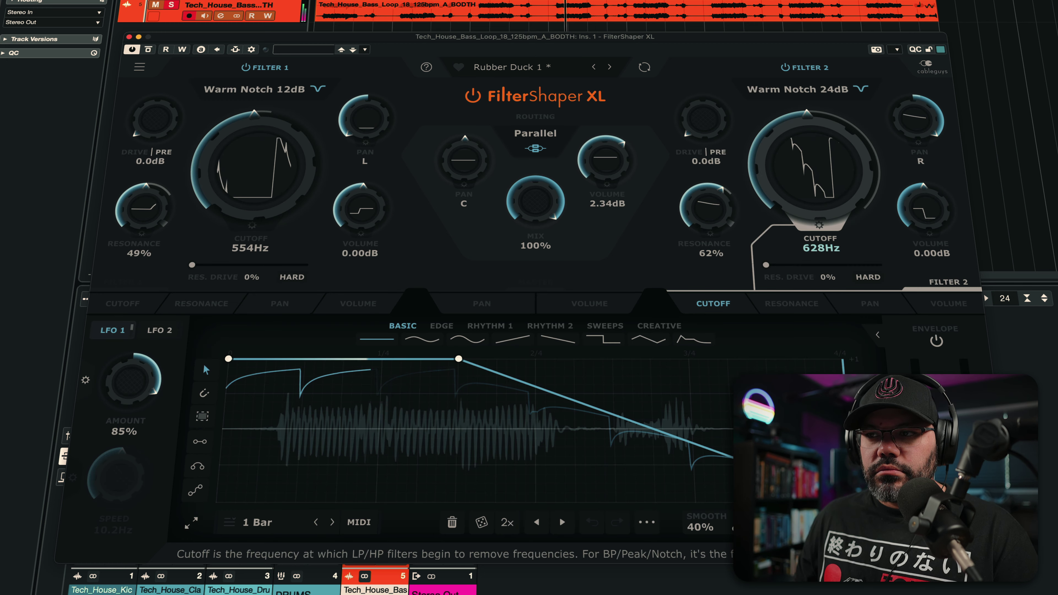
{"action": "left_click_drag", "start_coordinate": [765, 265], "coordinate": [771, 265]}
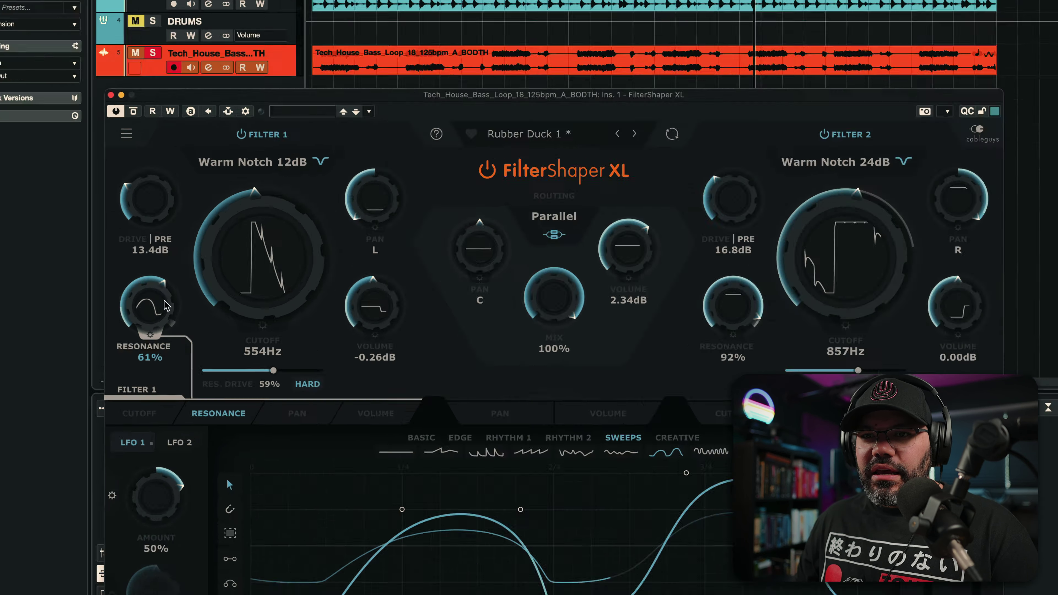
Look over Filter 1's volume and pan curves, then Filter 2's volume and cutoff curves.
{"action": "left_click", "coordinate": [301, 308]}
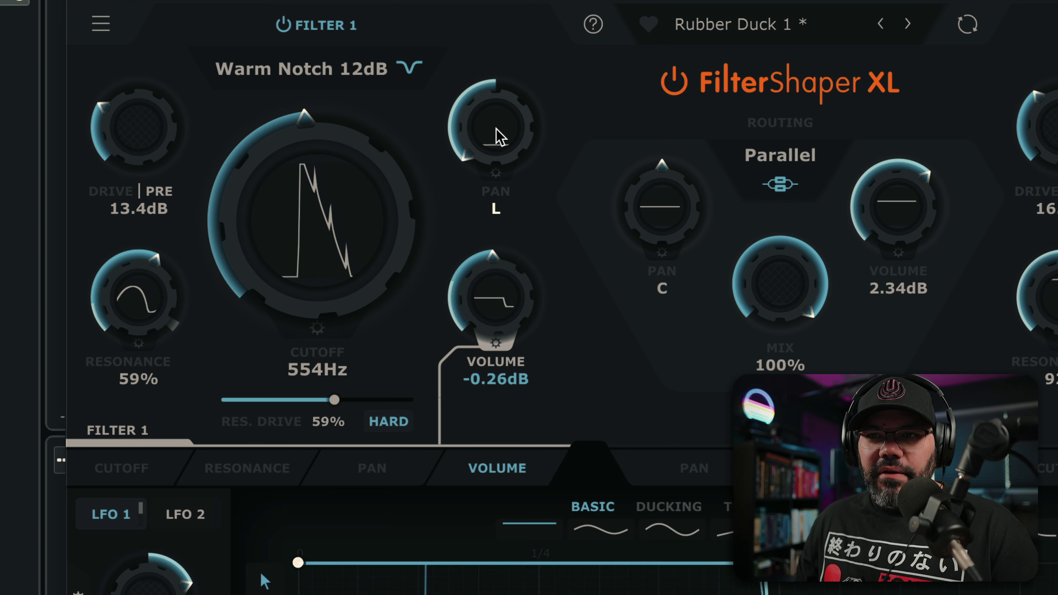
{"action": "left_click", "coordinate": [498, 140]}
{"action": "left_click", "coordinate": [615, 311]}
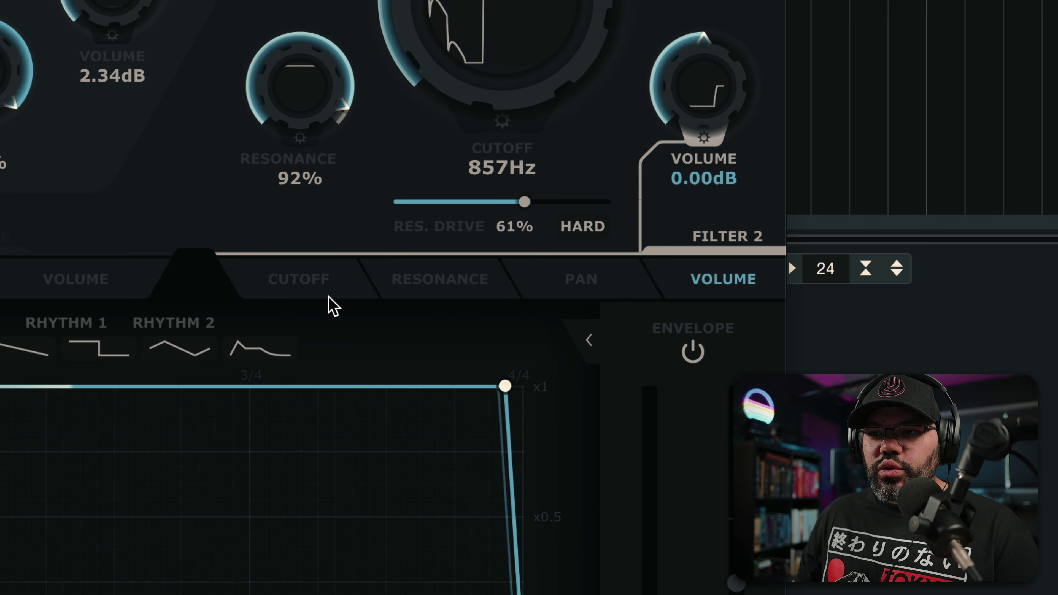
{"action": "left_click", "coordinate": [309, 284]}
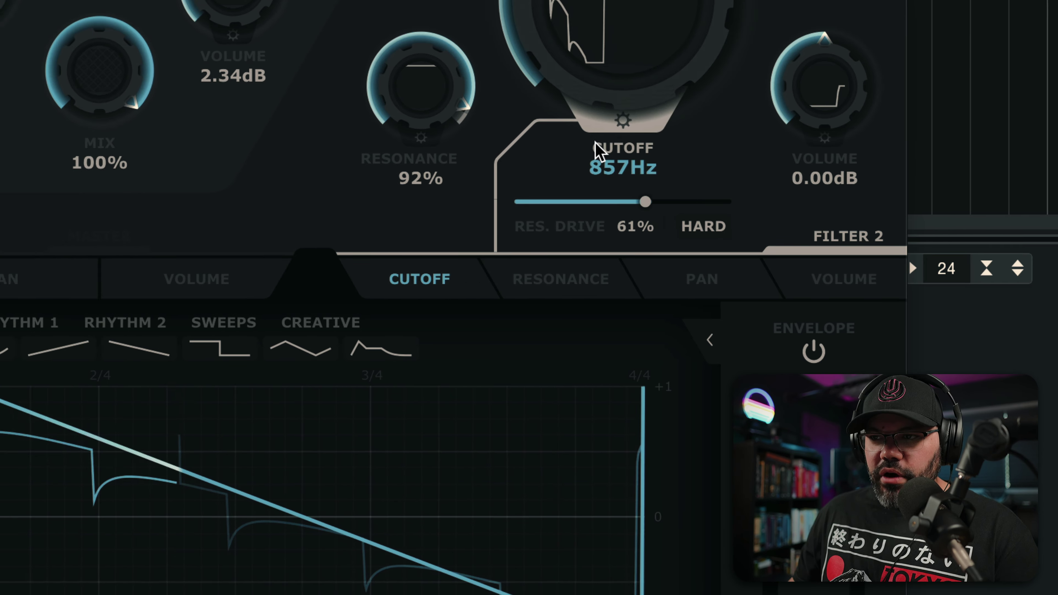
Step through each filter's volume, pan, resonance and cutoff curves, finishing on Filter 2's cutoff.
{"action": "left_click", "coordinate": [250, 283]}
{"action": "left_click", "coordinate": [123, 284]}
{"action": "left_click", "coordinate": [330, 284]}
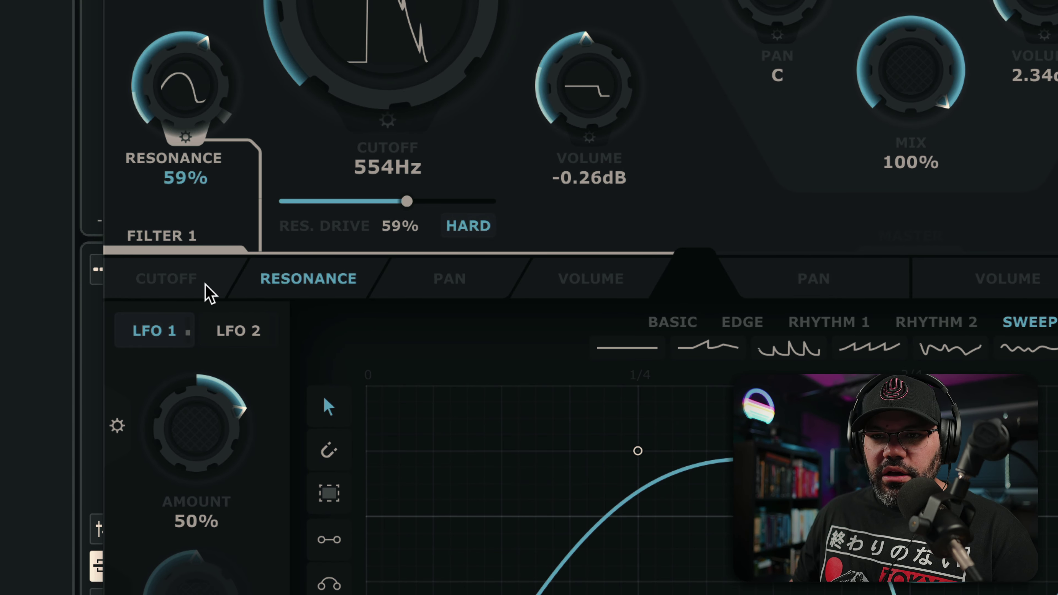
{"action": "left_click", "coordinate": [206, 289]}
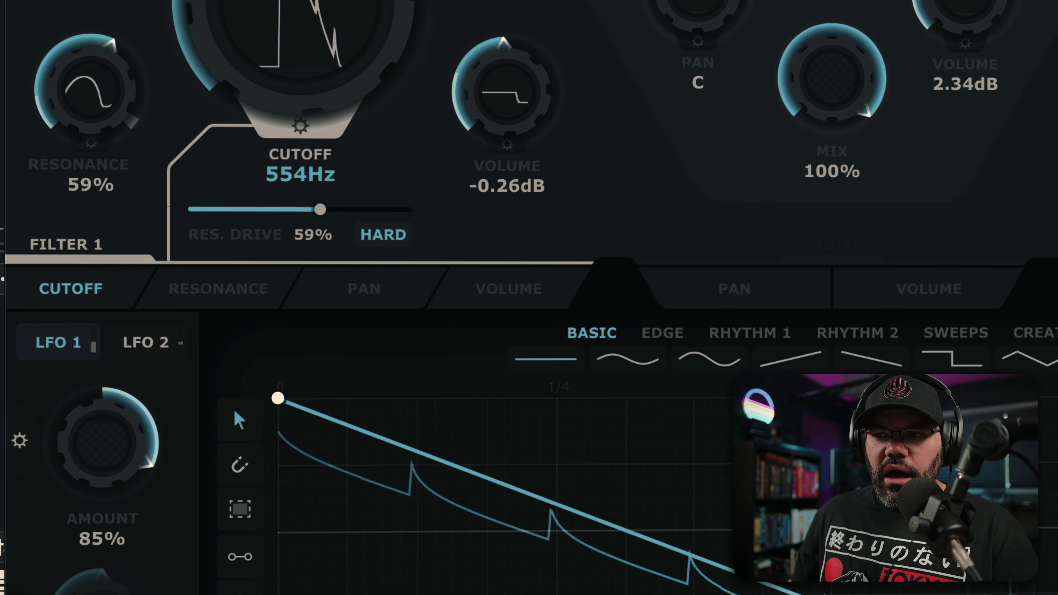
{"action": "left_click", "coordinate": [445, 399]}
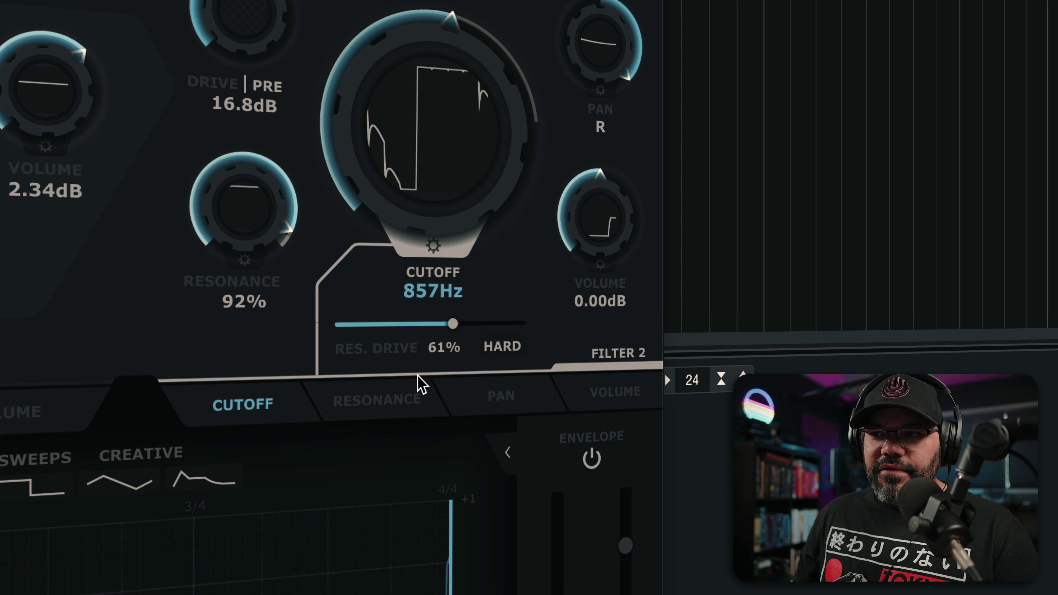
{"action": "left_click", "coordinate": [450, 401]}
{"action": "left_click", "coordinate": [560, 396]}
{"action": "left_click", "coordinate": [624, 396]}
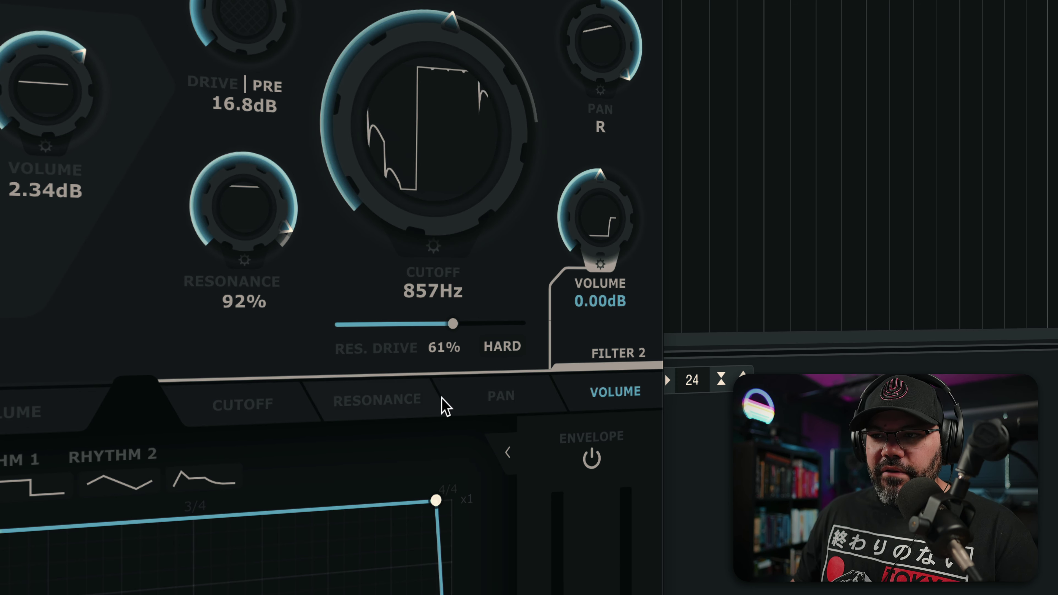
{"action": "left_click", "coordinate": [246, 403]}
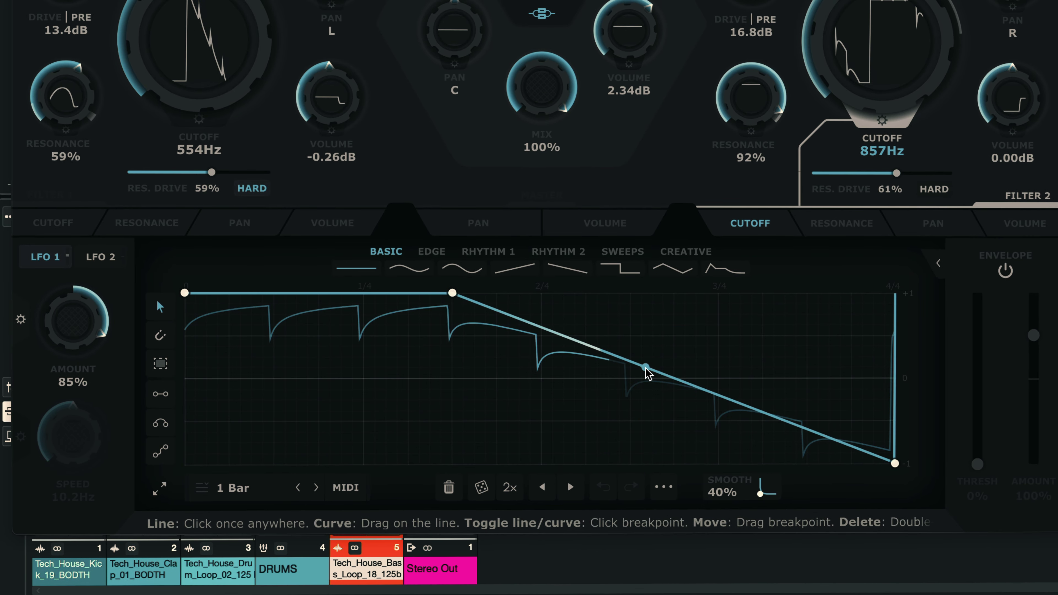
Bow the falling cutoff ramp so it stays high longer, then bypass FilterShaper XL.
{"action": "left_click_drag", "start_coordinate": [649, 370], "coordinate": [800, 309]}
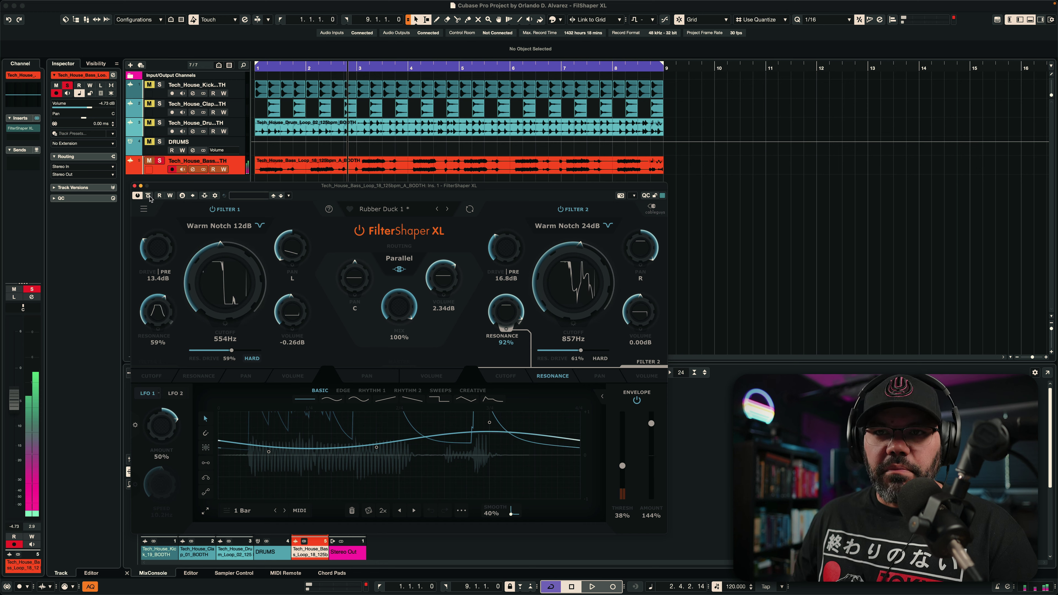
{"action": "left_click", "coordinate": [48, 0]}
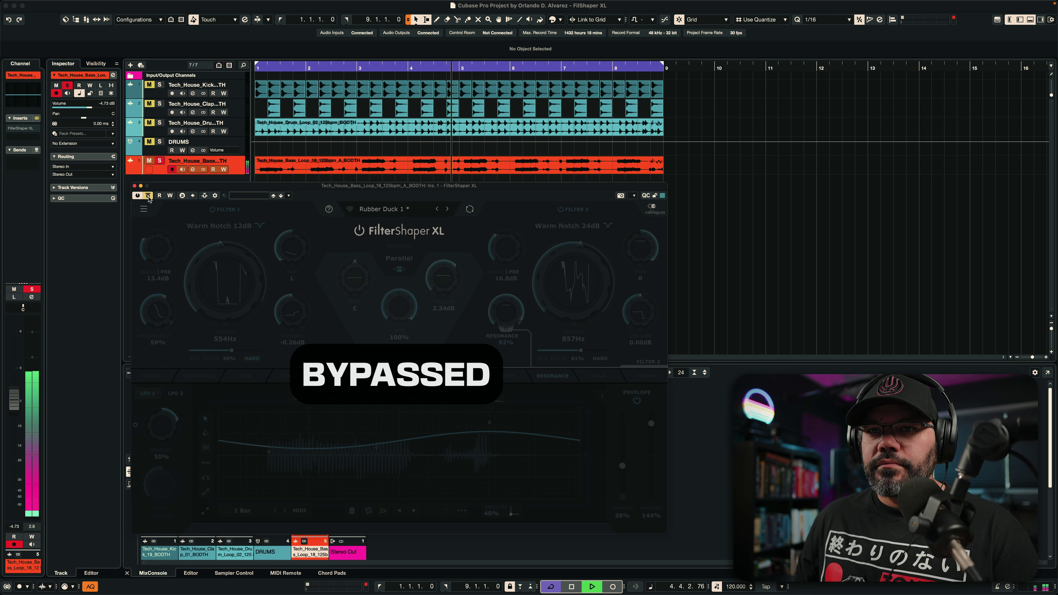
Re-enable FilterShaper XL, unsolo track 5, and play the mix with the bass effect toggled off and on.
{"action": "left_click", "coordinate": [148, 196]}
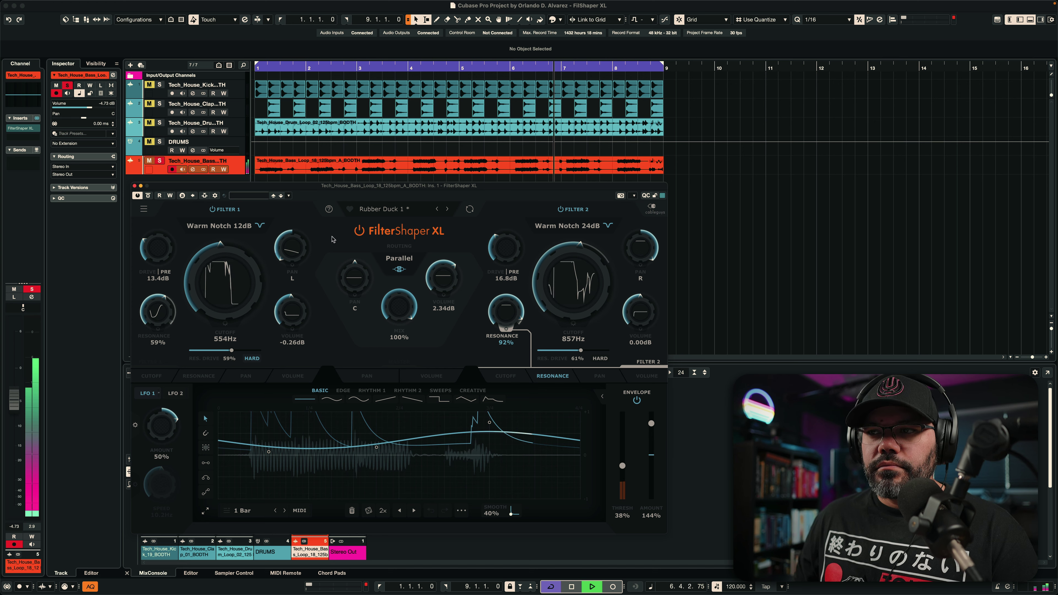
{"action": "left_click", "coordinate": [159, 161]}
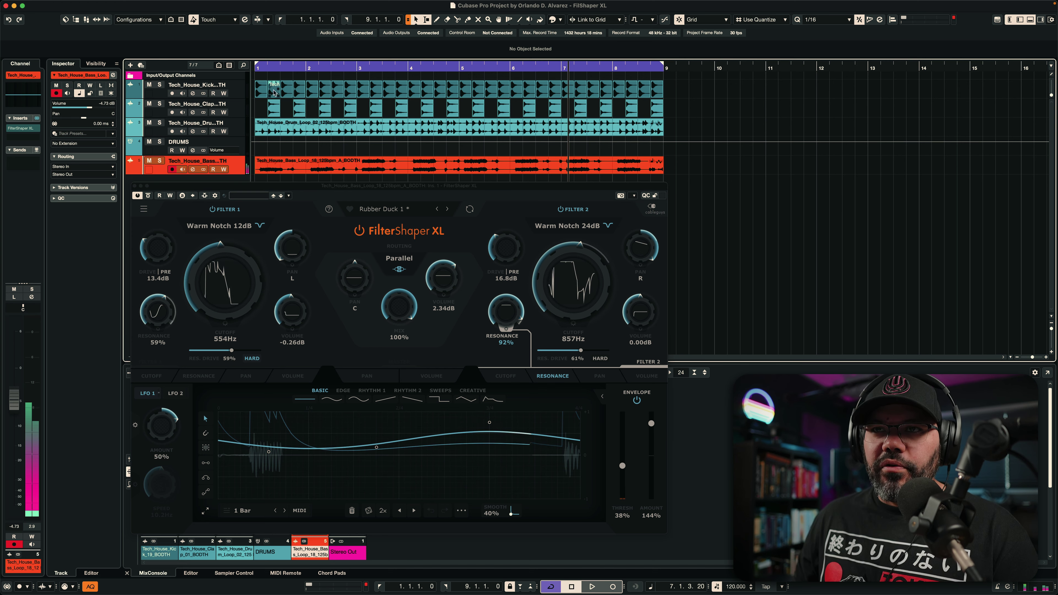
{"action": "key", "text": "space"}
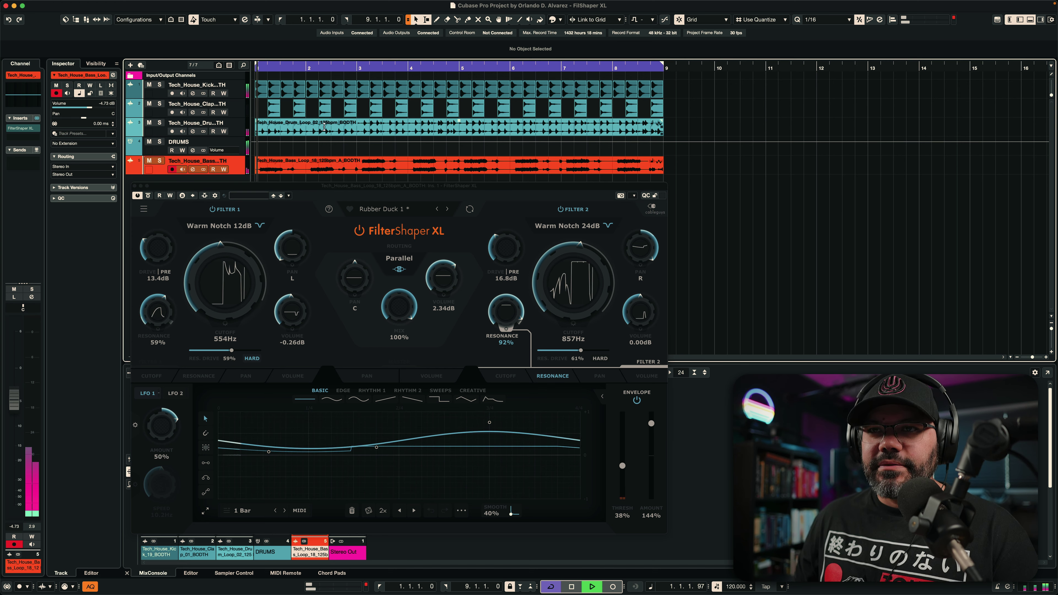
{"action": "left_click", "coordinate": [149, 195]}
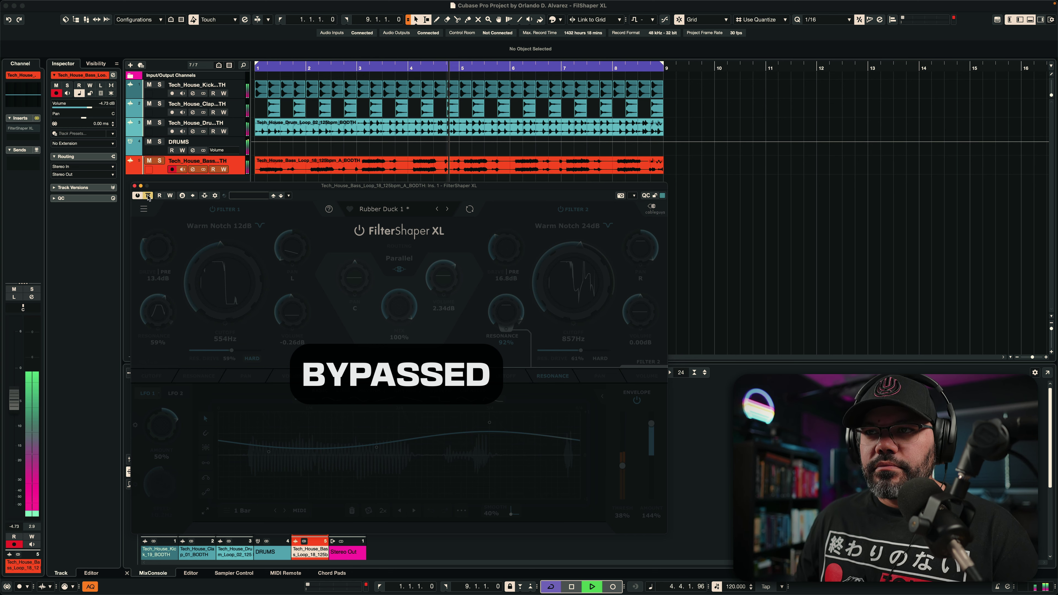
{"action": "left_click", "coordinate": [148, 196]}
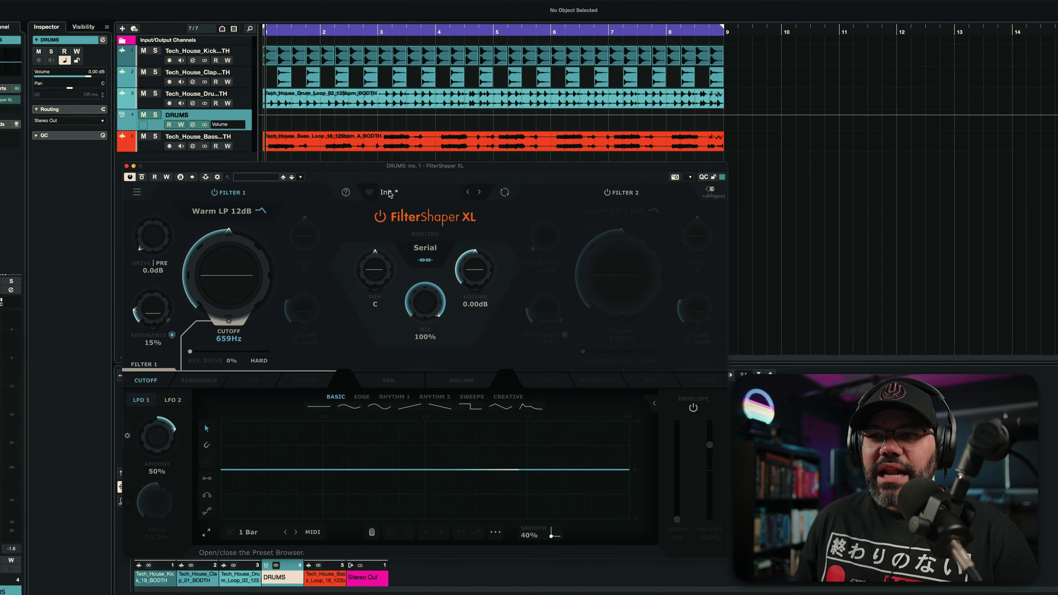
Audition Bubbling presets Cool With 8th Arp through In Cave, then keep Moisturizer 1.
{"action": "left_click", "coordinate": [379, 213]}
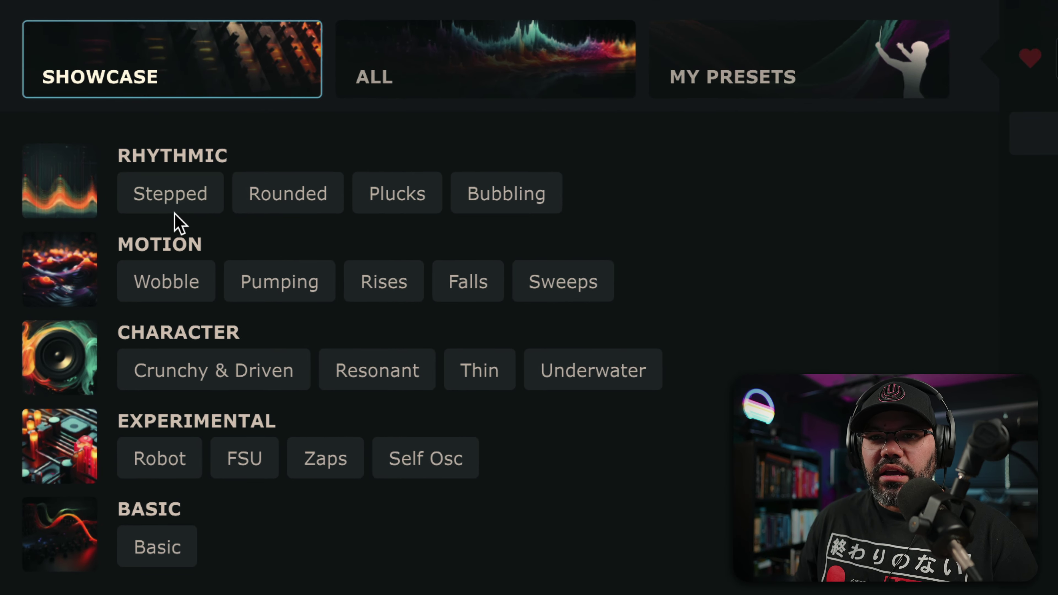
{"action": "left_click", "coordinate": [498, 207]}
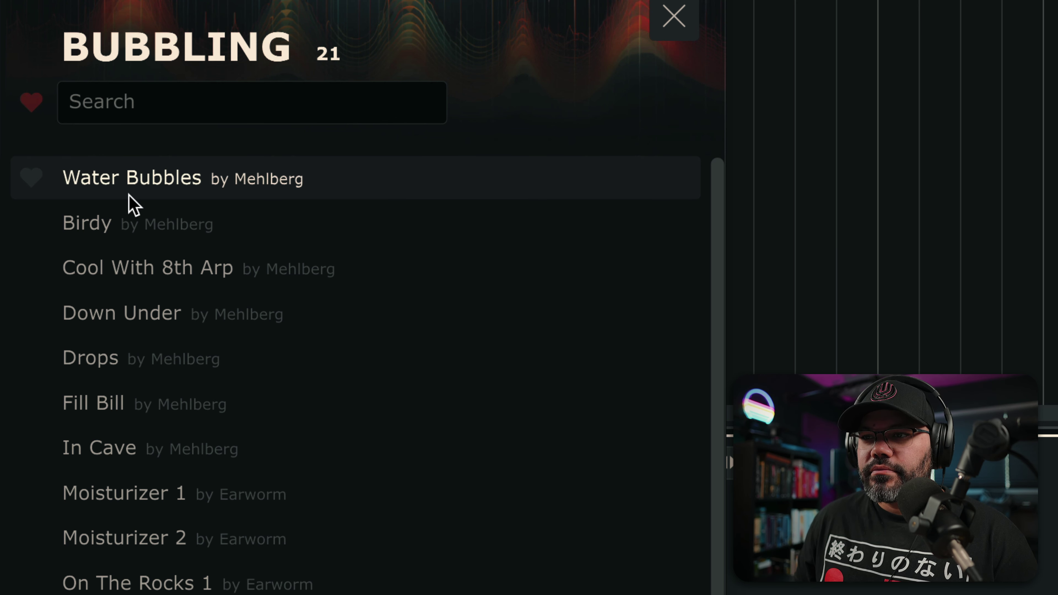
{"action": "left_click", "coordinate": [107, 271]}
{"action": "left_click", "coordinate": [117, 321]}
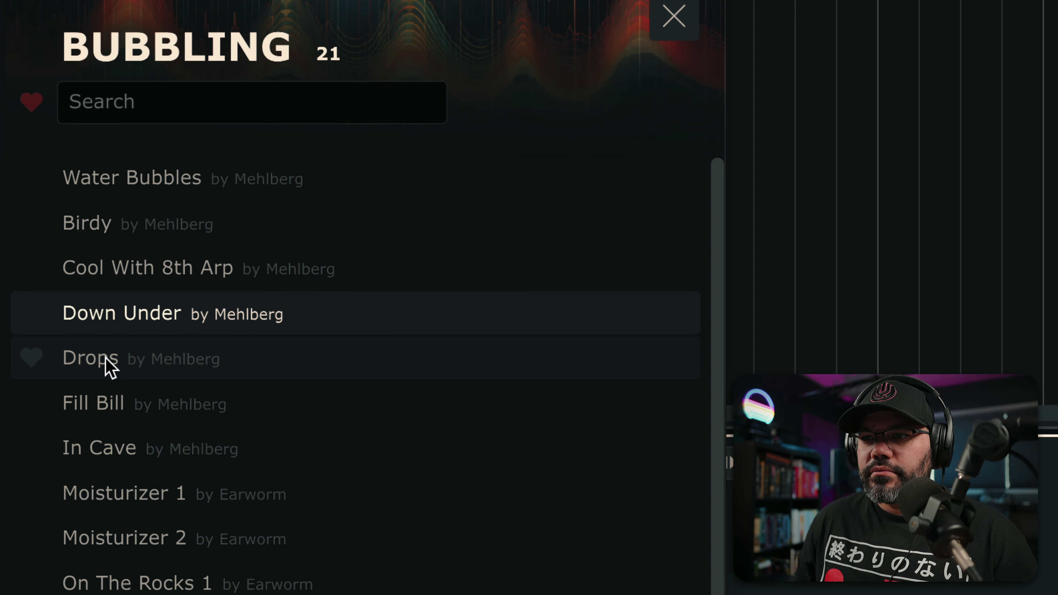
{"action": "left_click", "coordinate": [108, 371]}
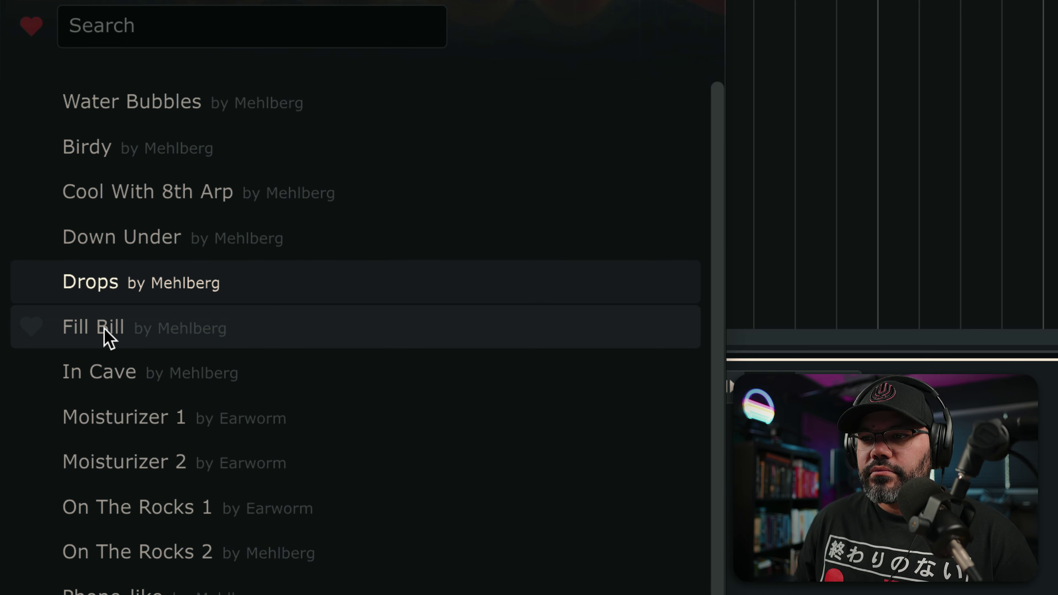
{"action": "left_click", "coordinate": [105, 330]}
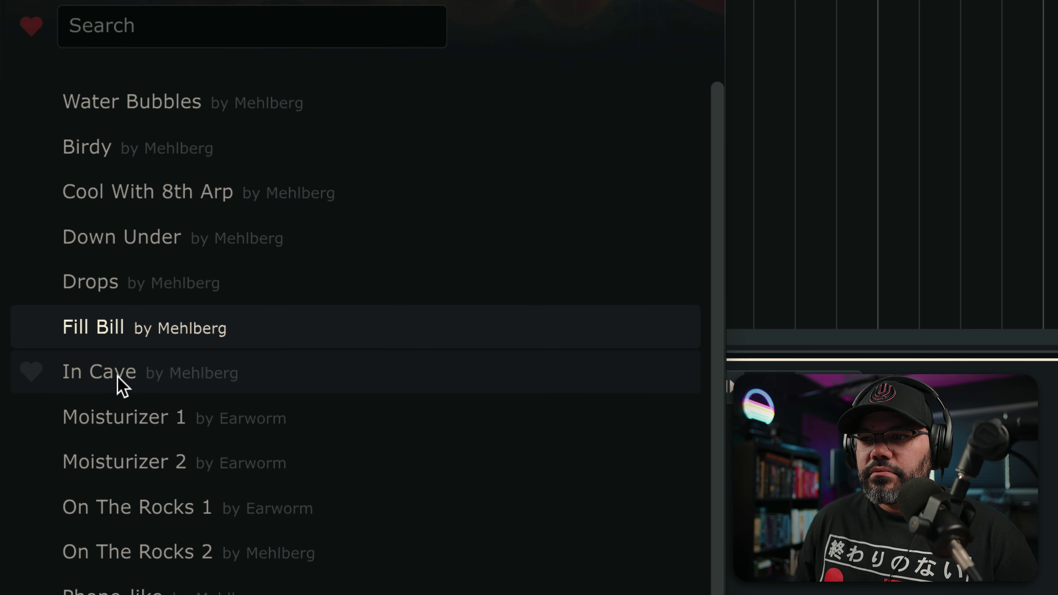
{"action": "left_click", "coordinate": [118, 377]}
{"action": "left_click", "coordinate": [129, 437]}
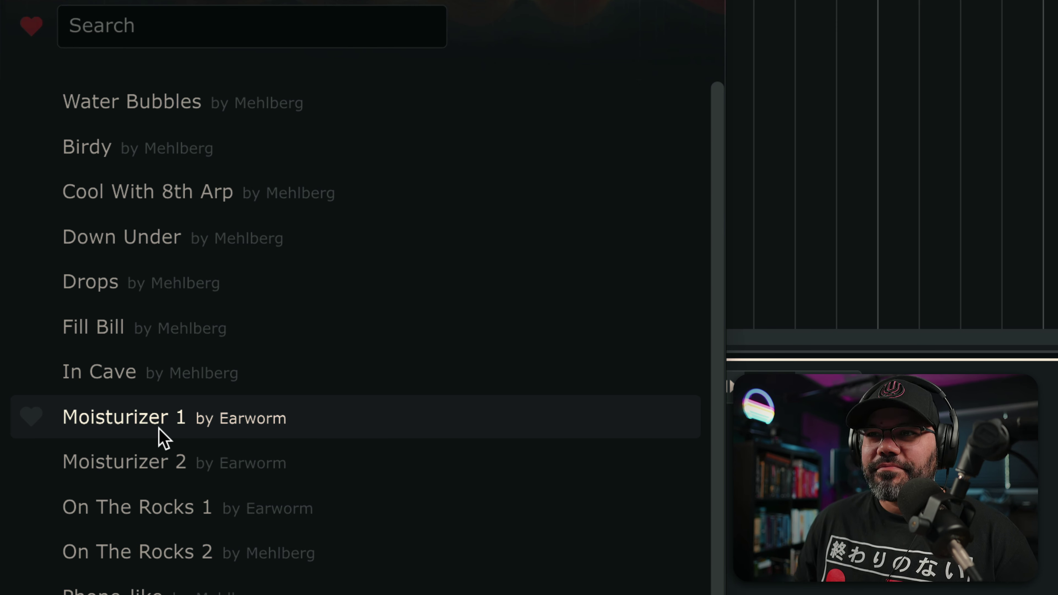
{"action": "left_click", "coordinate": [163, 418]}
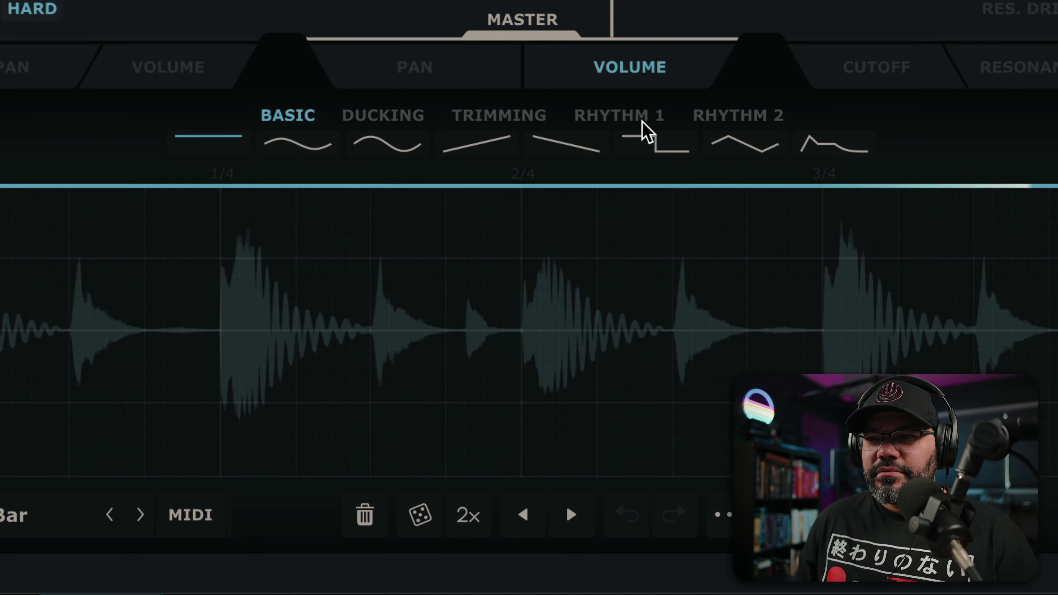
Give the drums' master volume a square Rhythm 1 pulse and lower the mix to 15%.
{"action": "left_click", "coordinate": [644, 101]}
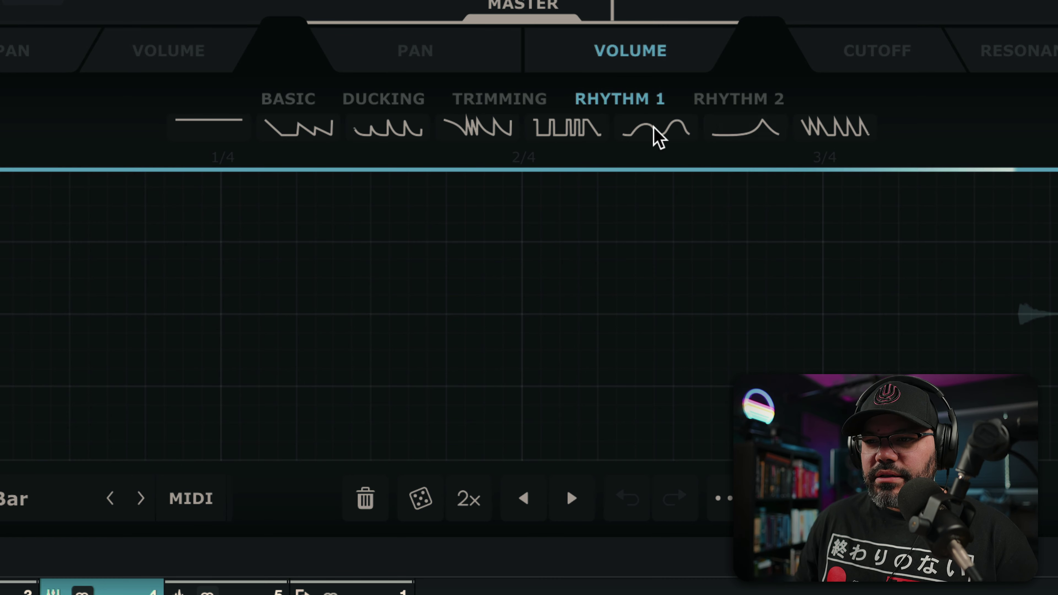
{"action": "left_click", "coordinate": [646, 128]}
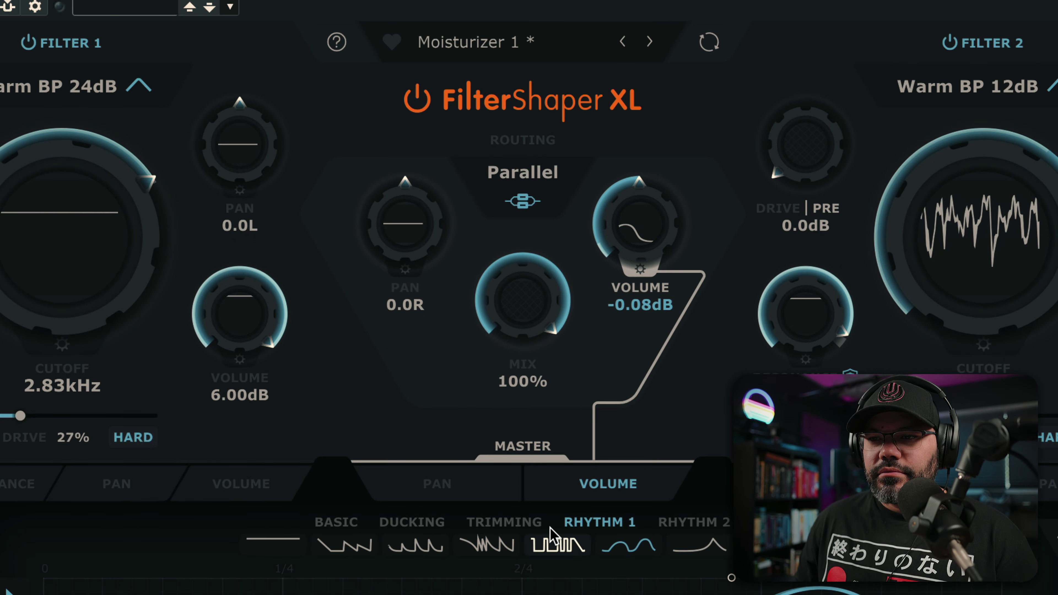
{"action": "left_click_drag", "start_coordinate": [550, 293], "coordinate": [550, 337]}
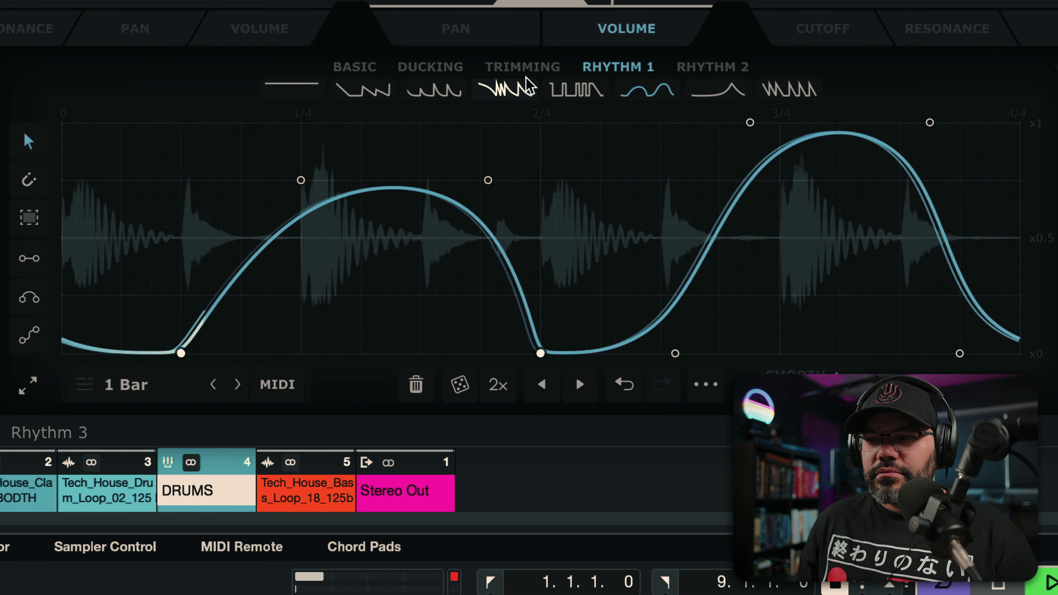
{"action": "left_click", "coordinate": [557, 93]}
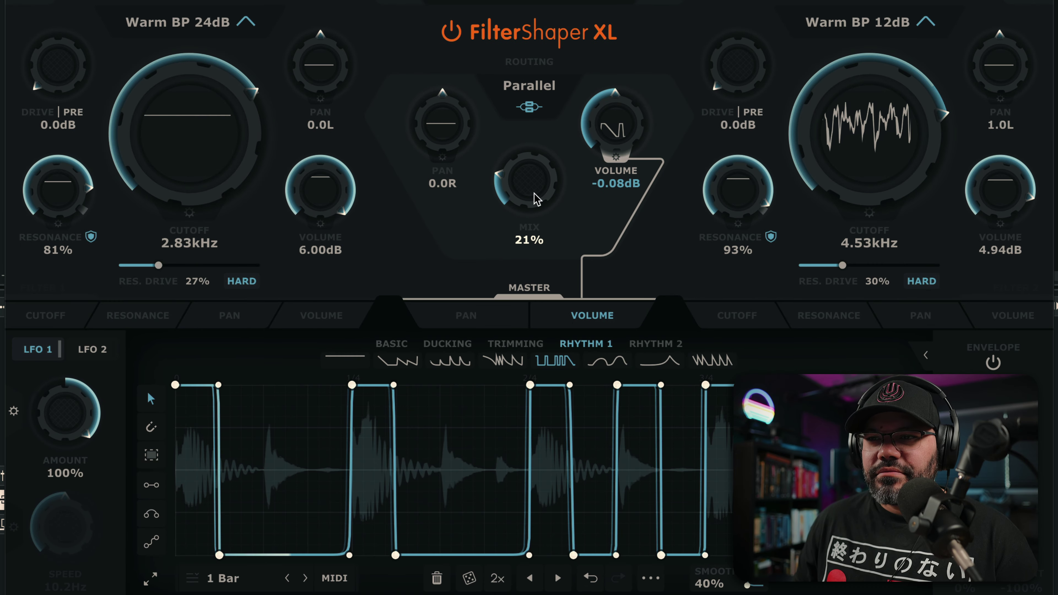
{"action": "scroll", "coordinate": [537, 195], "scroll_direction": "down", "scroll_amount": 2}
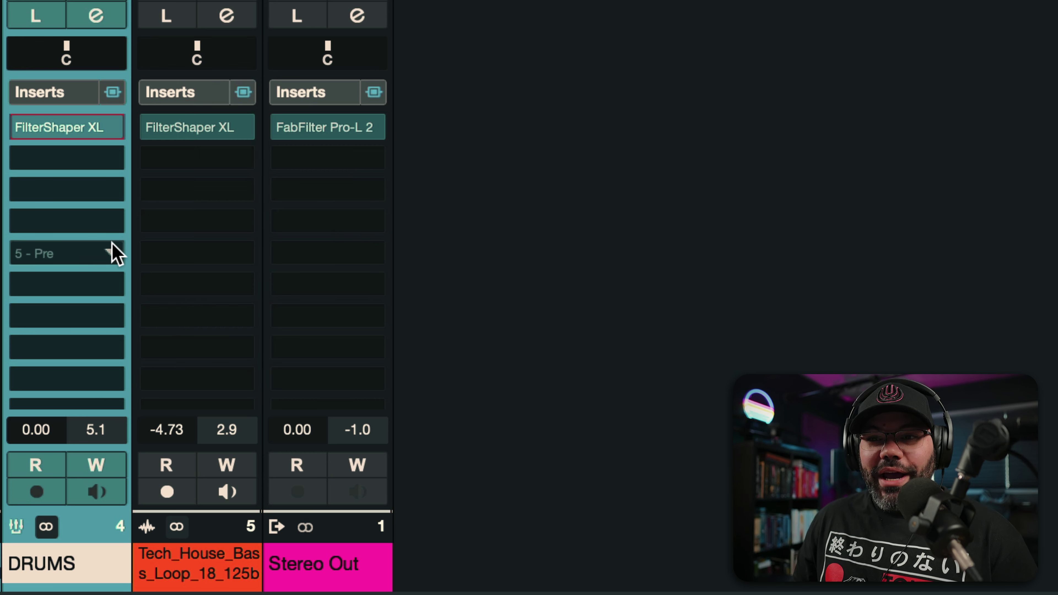
Select the Tech_House_Bass channel, bypass the drum and bass inserts to compare, then re-enable them.
{"action": "left_click", "coordinate": [165, 570]}
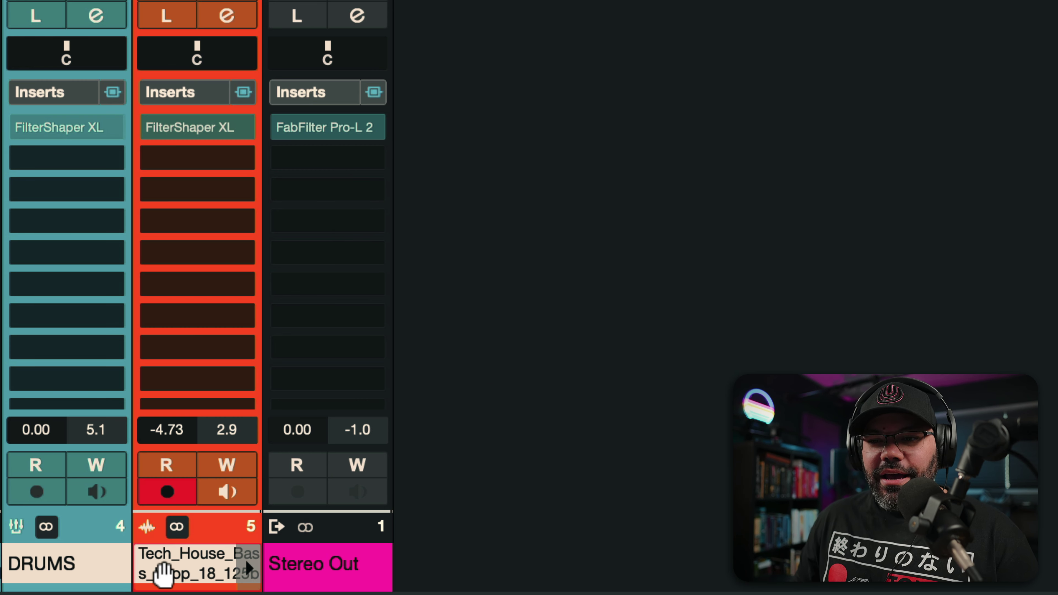
{"action": "left_click_drag", "start_coordinate": [31, 133], "coordinate": [31, 134]}
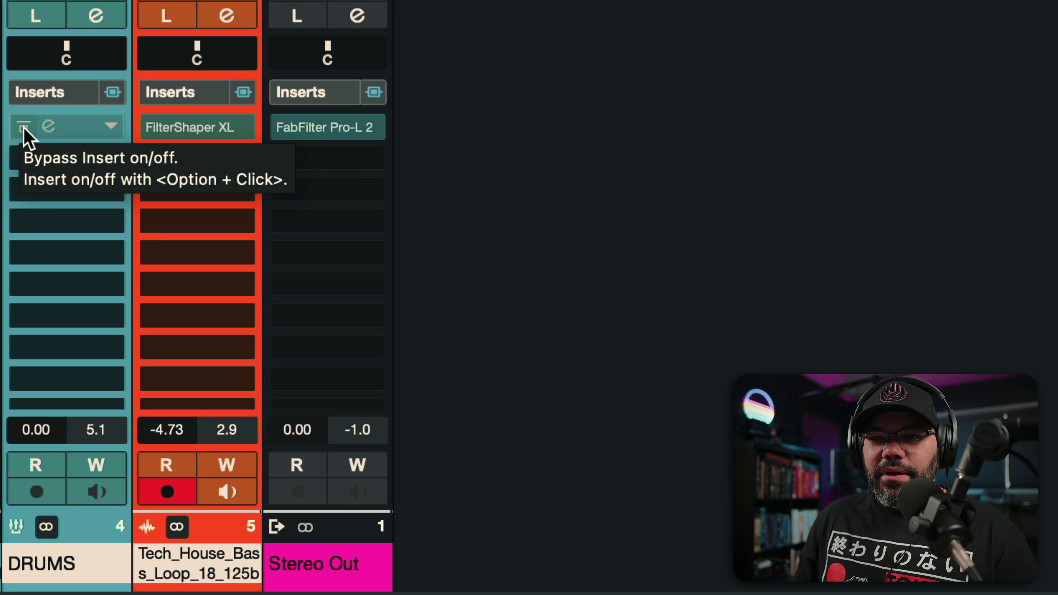
{"action": "left_click", "coordinate": [23, 128]}
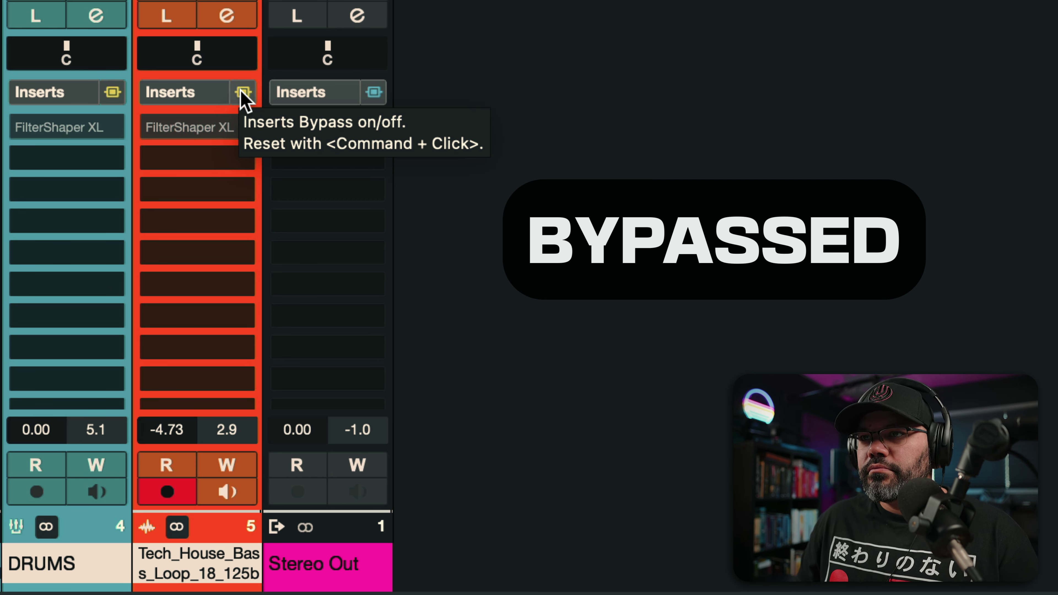
{"action": "left_click", "coordinate": [243, 92]}
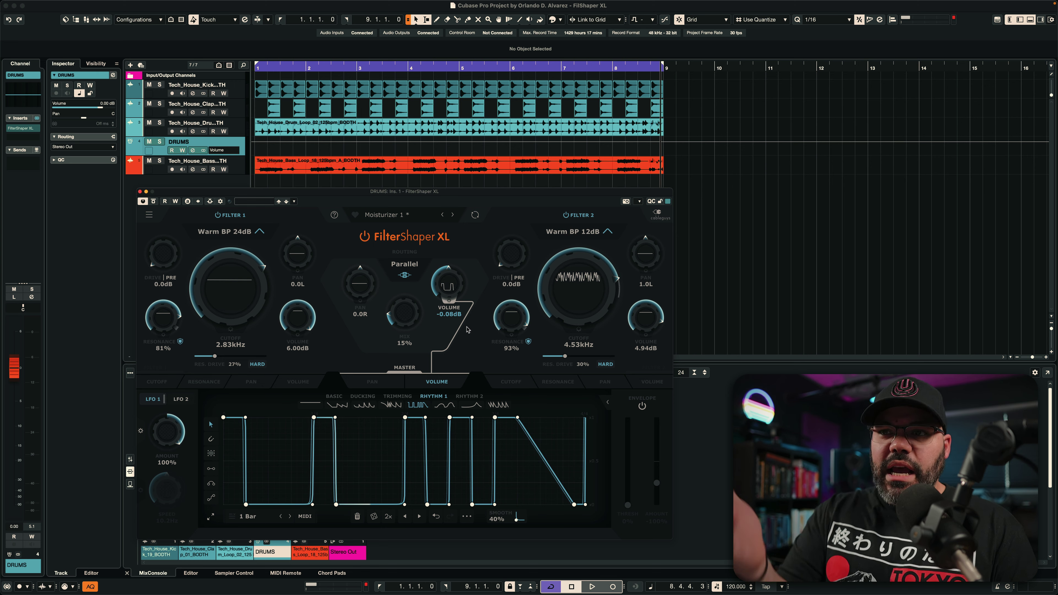
Save the drum FilterShaper XL settings through Preset > Save under the name 'Bubbling Drums - ERS'.
{"action": "left_click", "coordinate": [383, 215]}
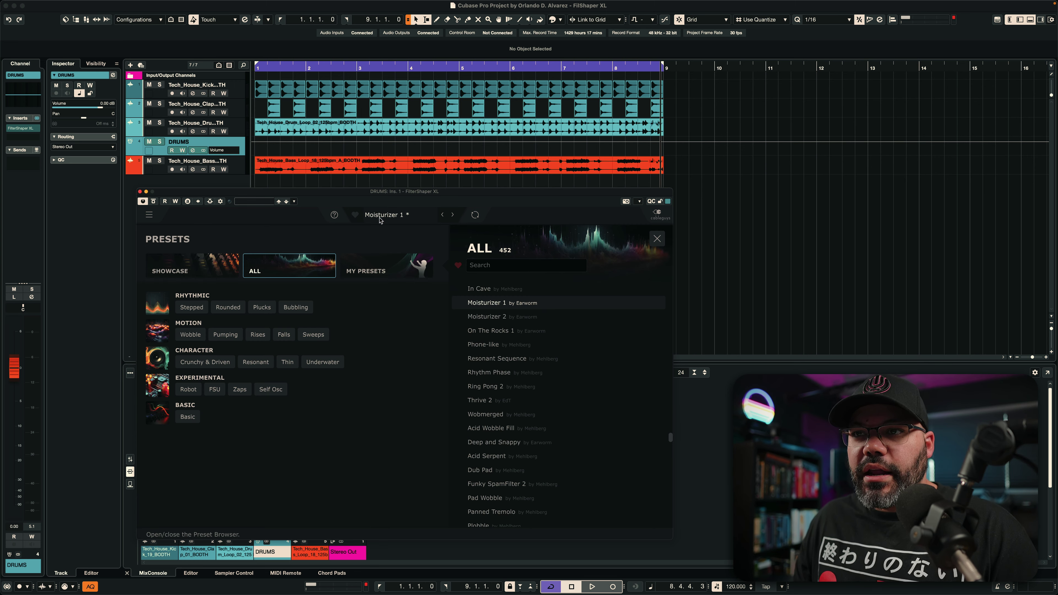
{"action": "left_click", "coordinate": [382, 215]}
{"action": "left_click", "coordinate": [149, 215]}
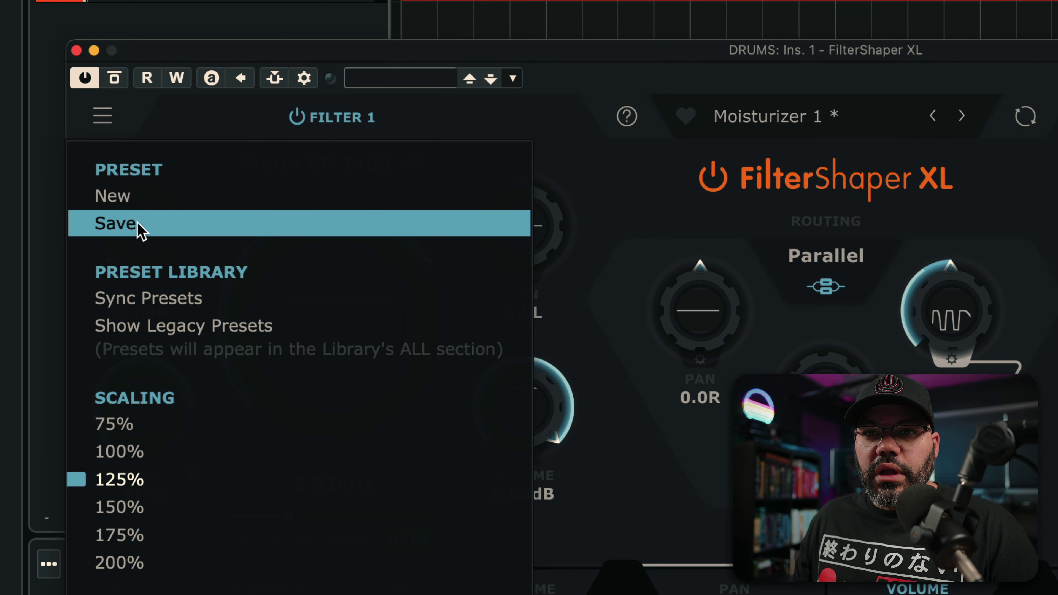
{"action": "left_click", "coordinate": [141, 221]}
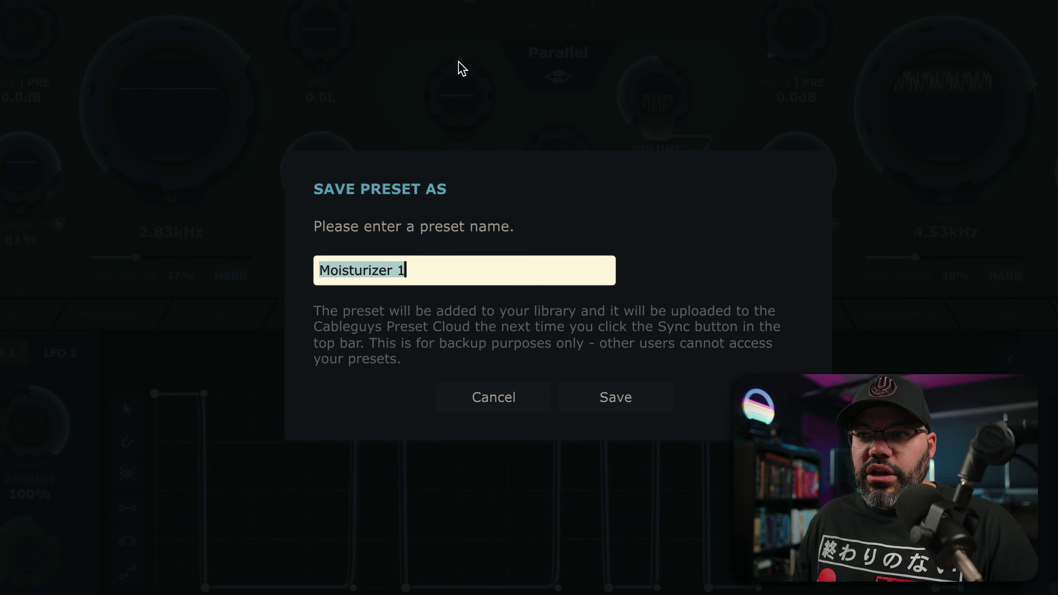
{"action": "type", "text": "Bubbling Drums - ERS"}
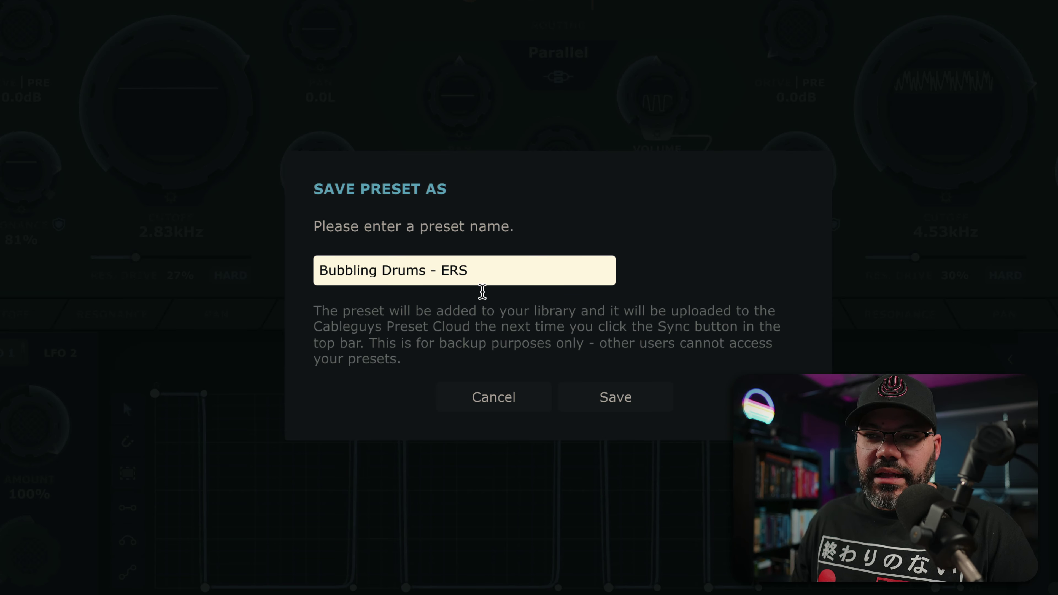
{"action": "key", "text": "Return"}
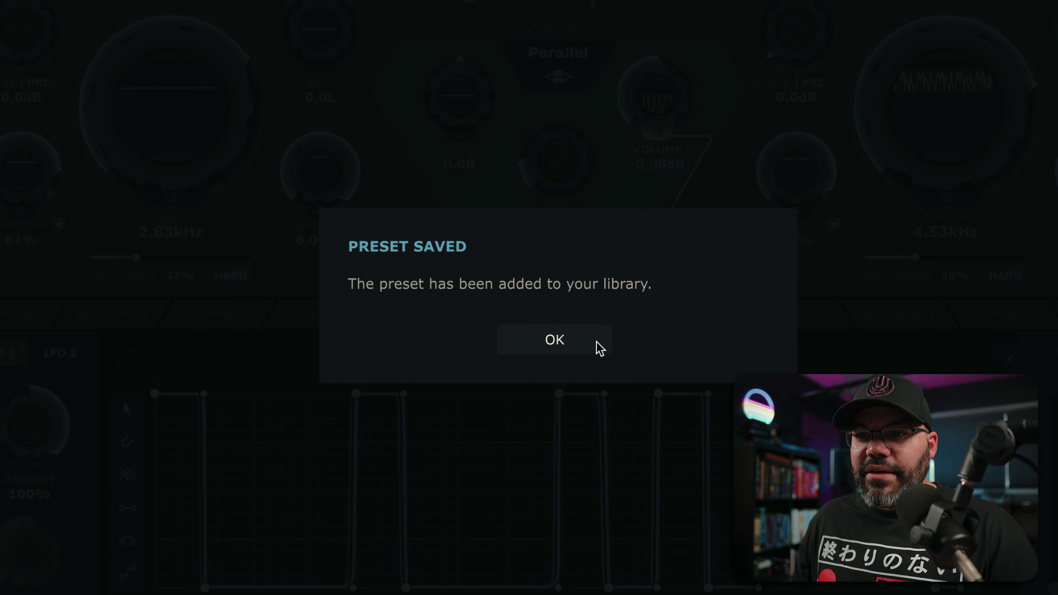
{"action": "left_click", "coordinate": [595, 345]}
Heart 'Bubbling Drums - ERS' in My Presets and close the preset browser.
{"action": "left_click", "coordinate": [368, 128]}
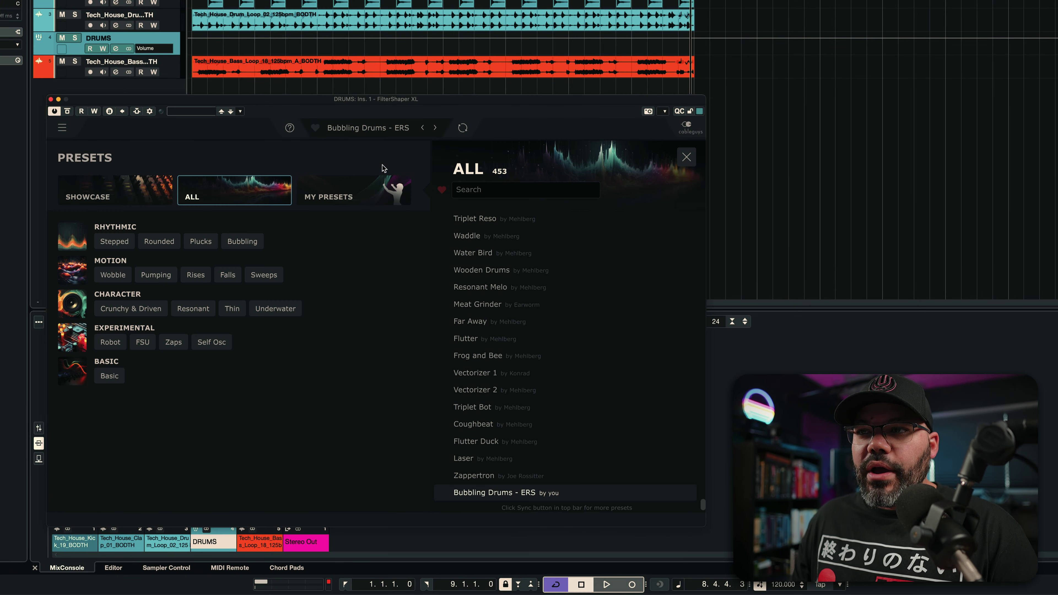
{"action": "left_click", "coordinate": [354, 192]}
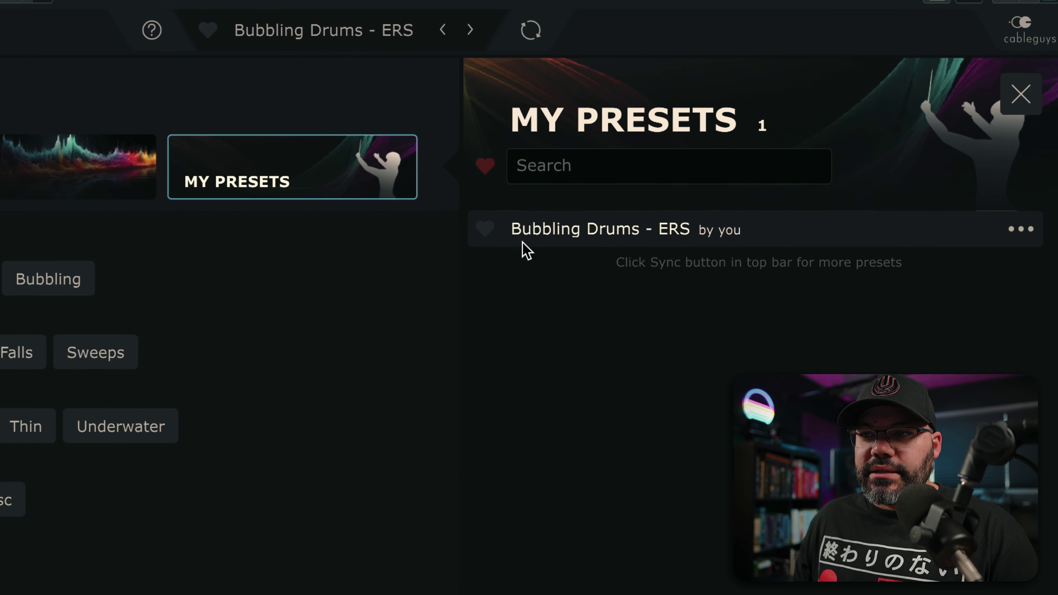
{"action": "left_click", "coordinate": [484, 229]}
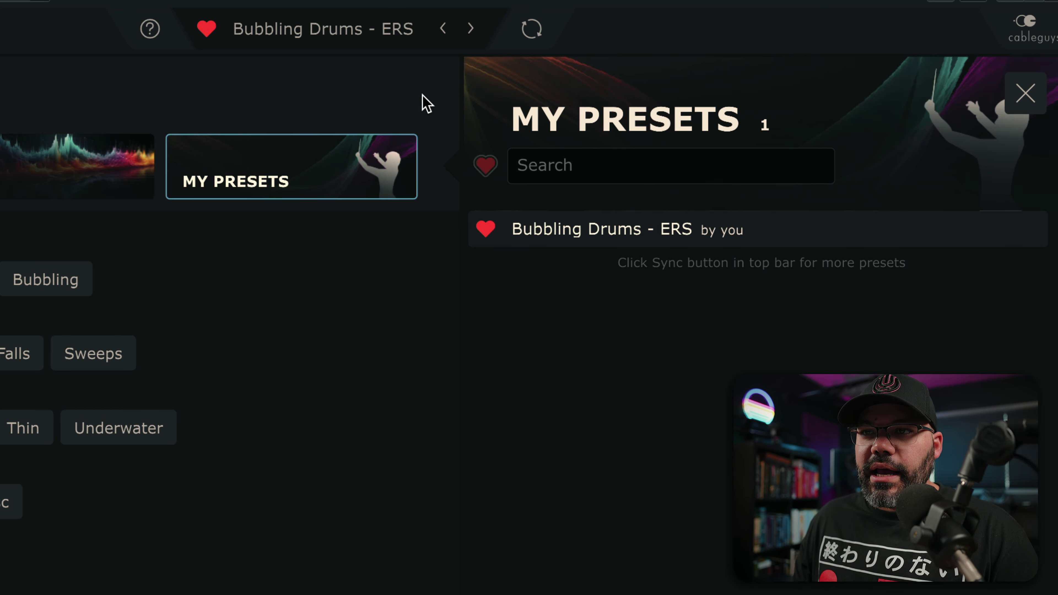
{"action": "key", "text": "Escape"}
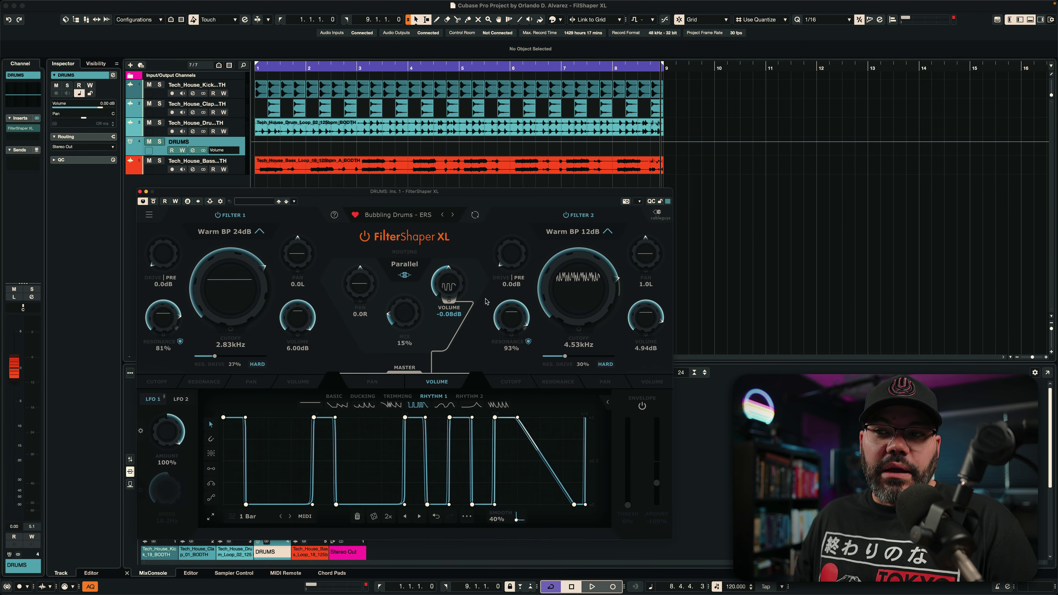